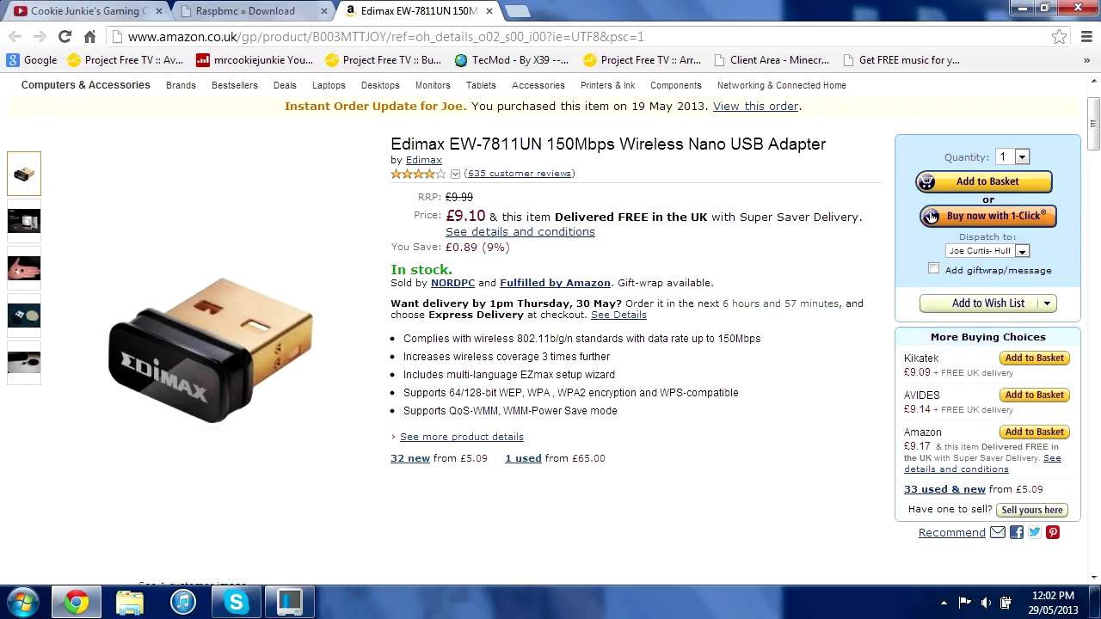
Quick-format the SD (E:) card as FAT32 through Computer, leaving it empty with 65.9 MB free
scroll(504, 469, "up", 1)
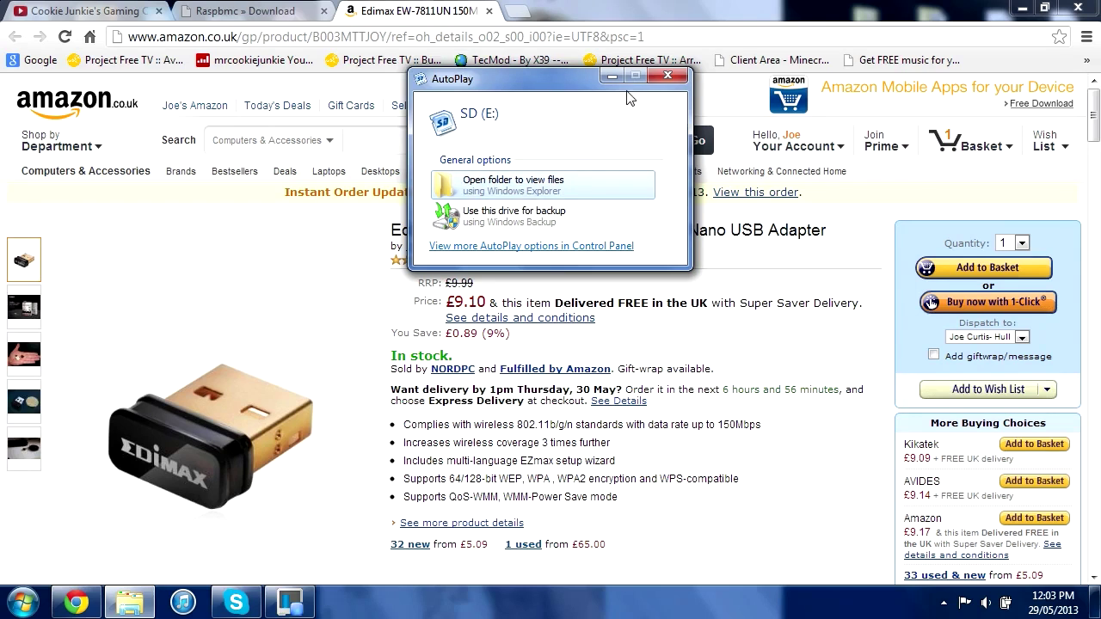
left_click(677, 80)
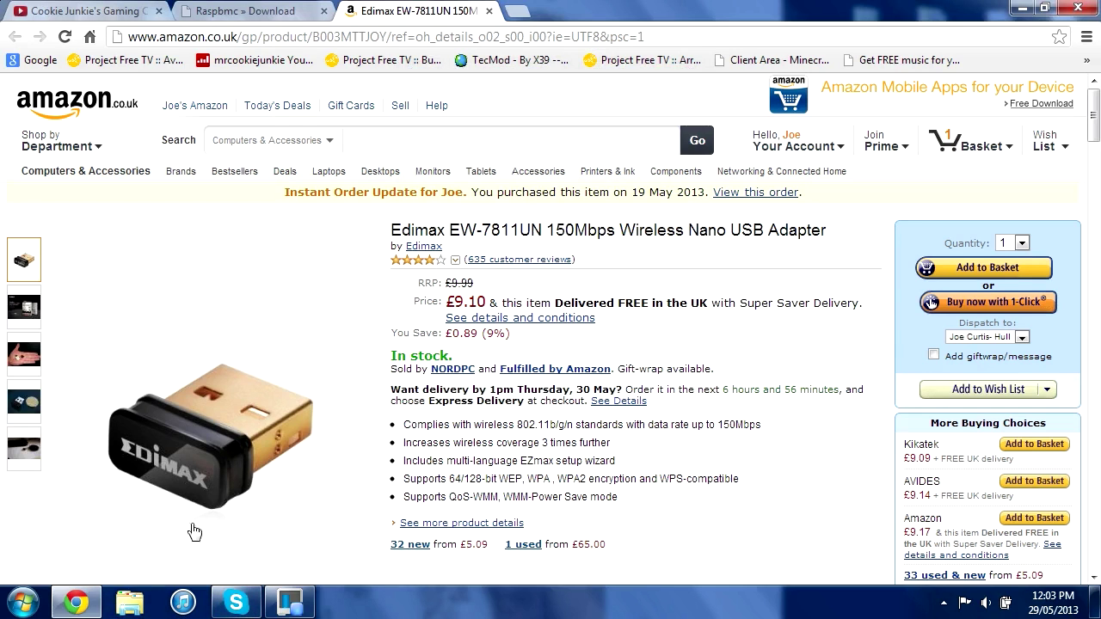
left_click(26, 604)
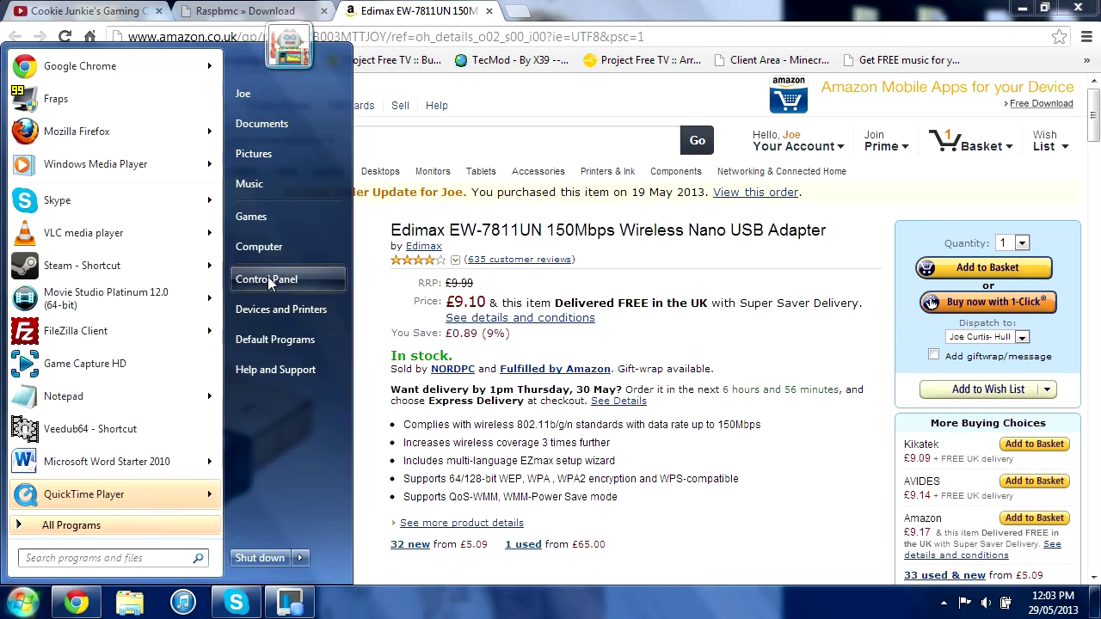
left_click(282, 247)
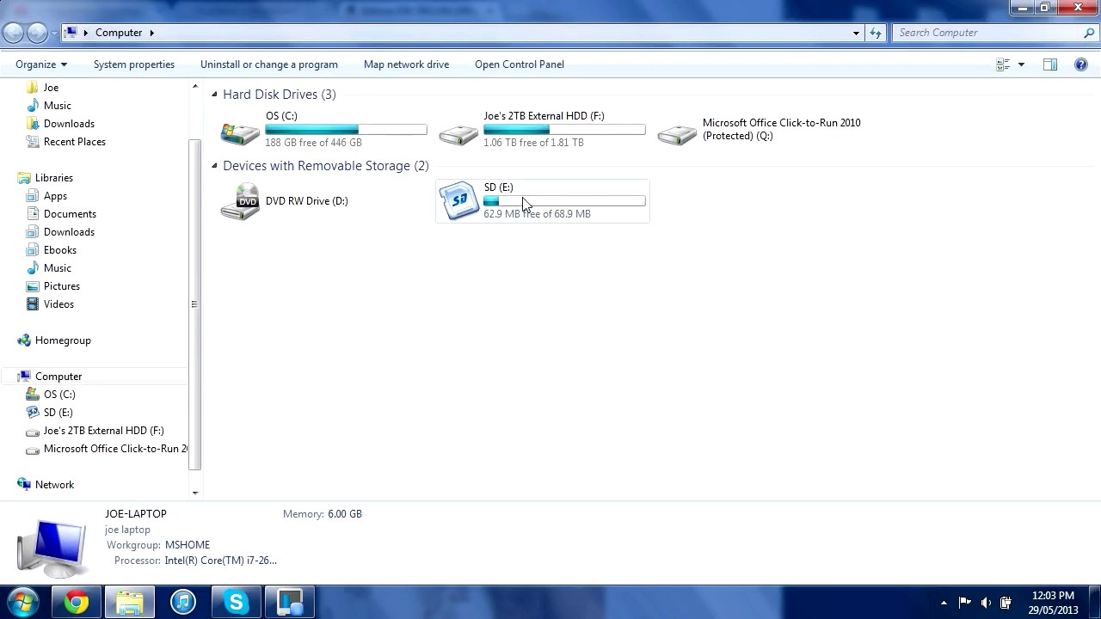
left_click(506, 217)
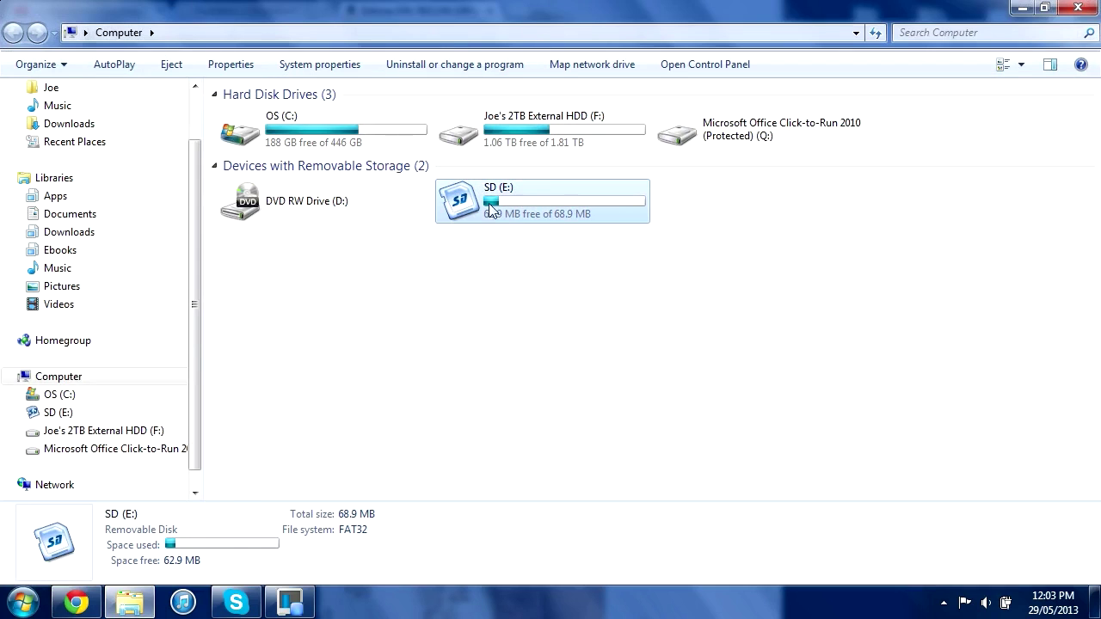
right_click(534, 194)
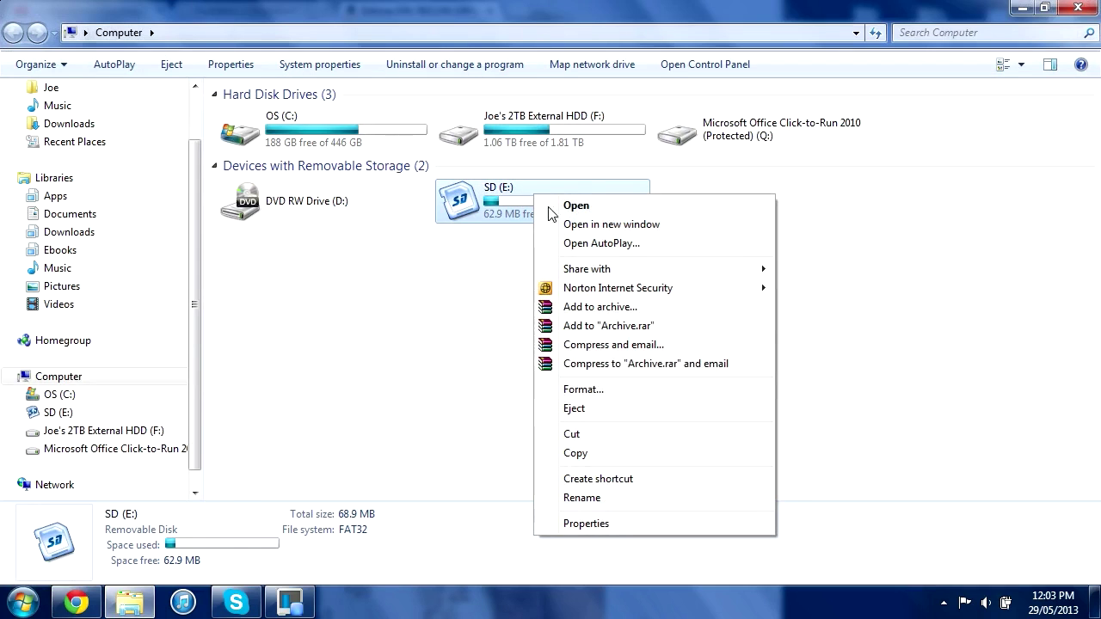
left_click(594, 391)
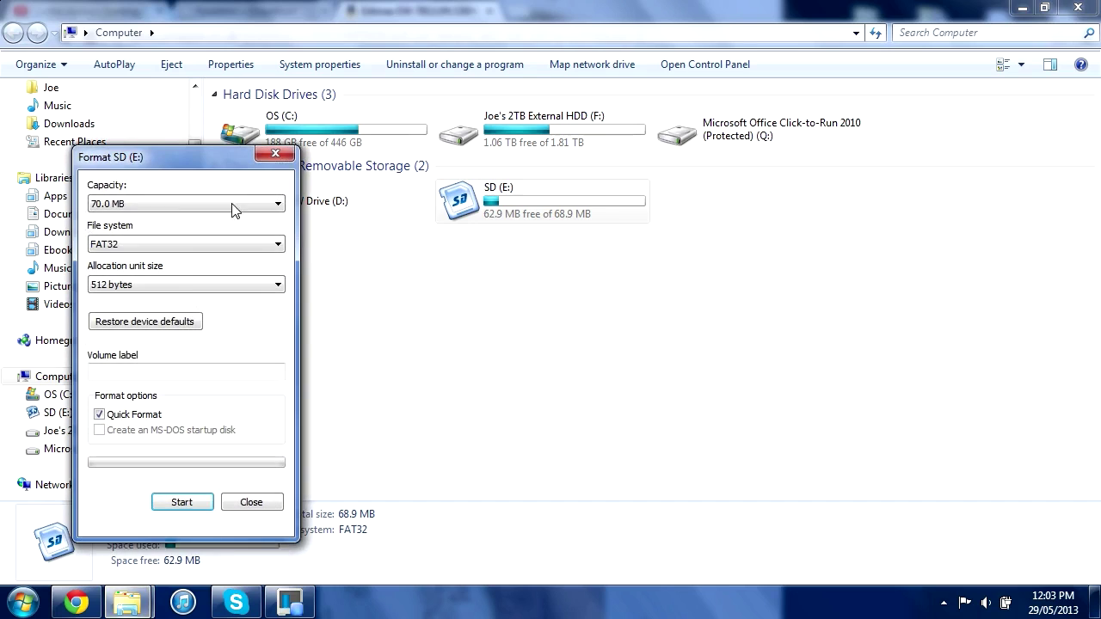
left_click(183, 506)
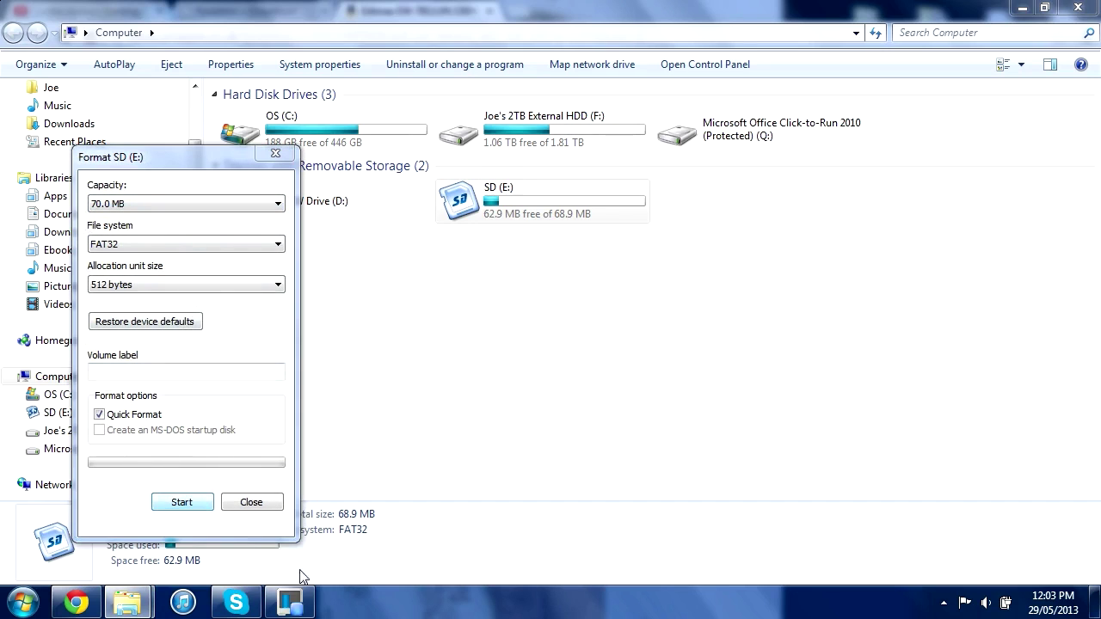
left_click(591, 302)
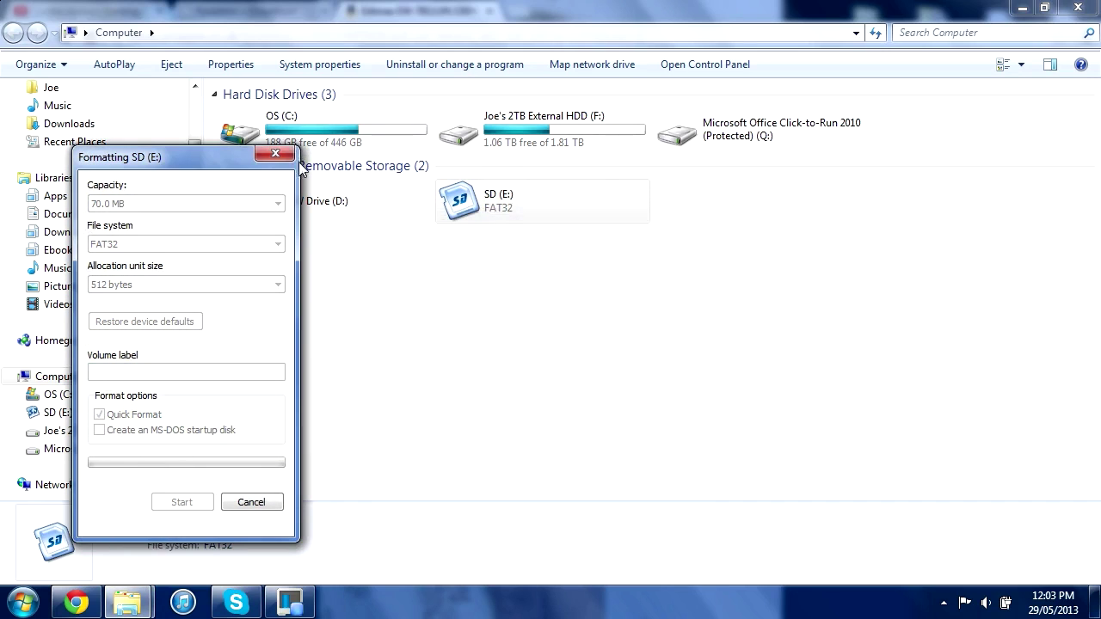
left_click(650, 306)
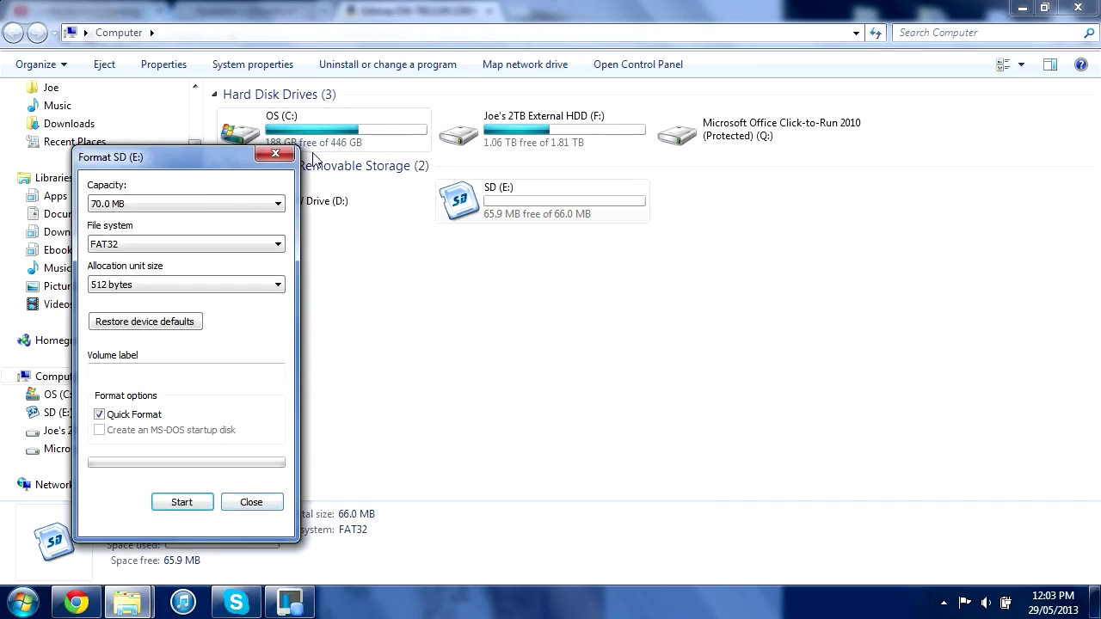
key("Escape")
left_click(1028, 7)
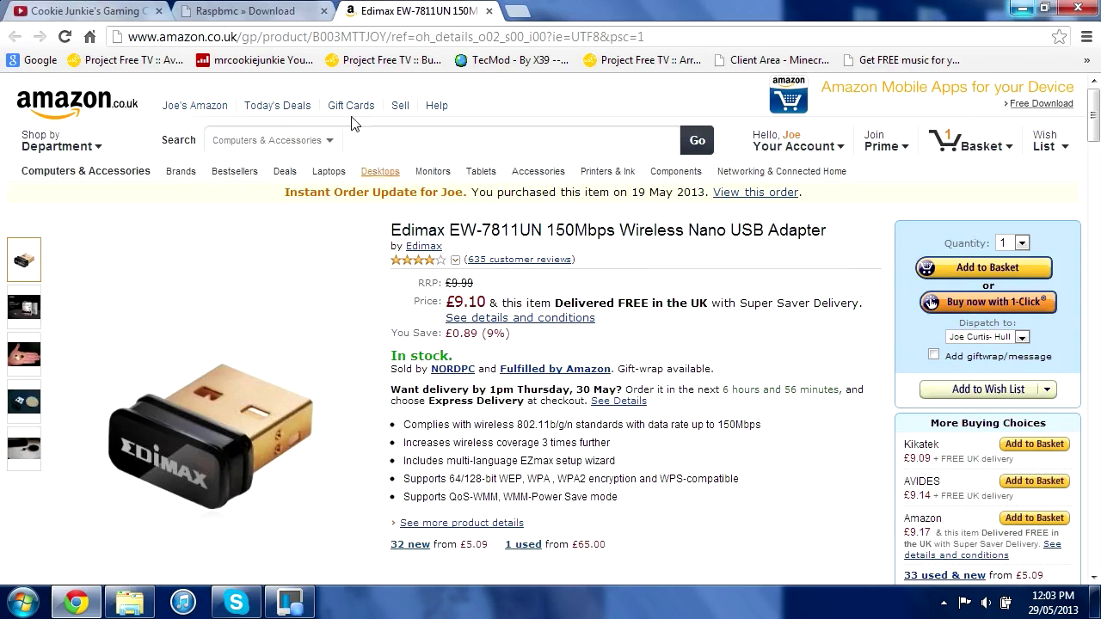
Open the Raspbmc instructions for installing on Windows
left_click(275, 12)
scroll(180, 356, "up", 2)
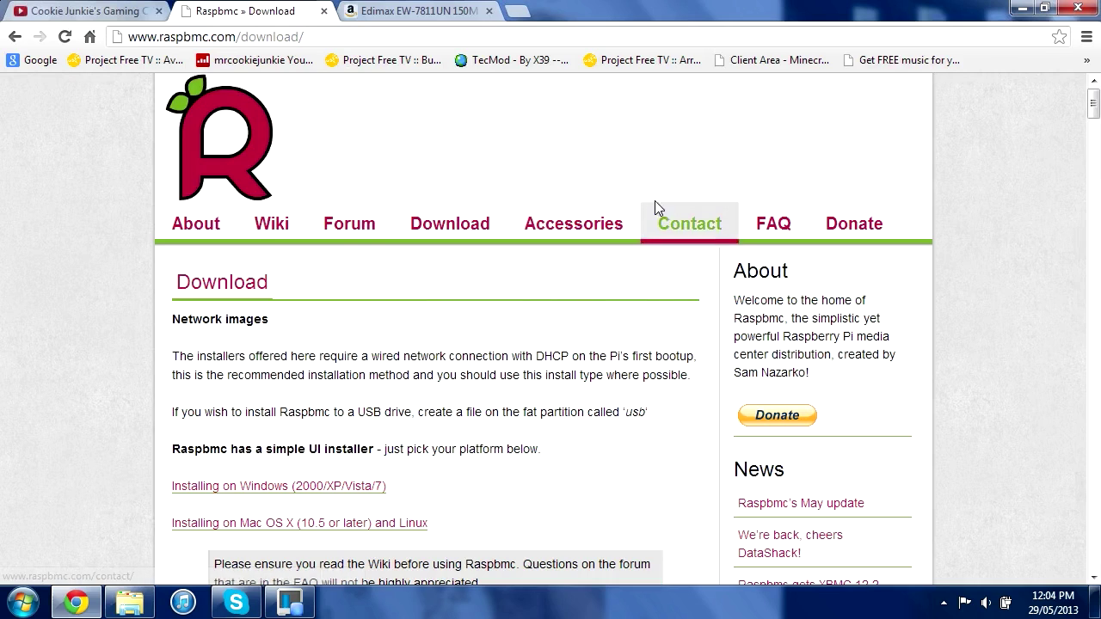
scroll(581, 318, "down", 2)
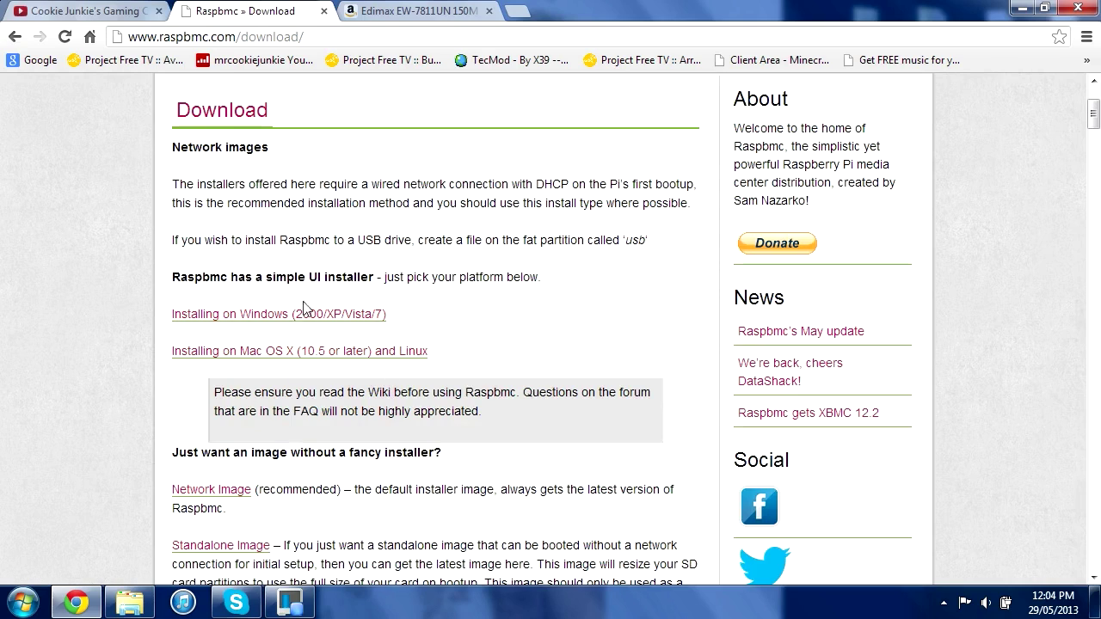
scroll(485, 332, "down", 2)
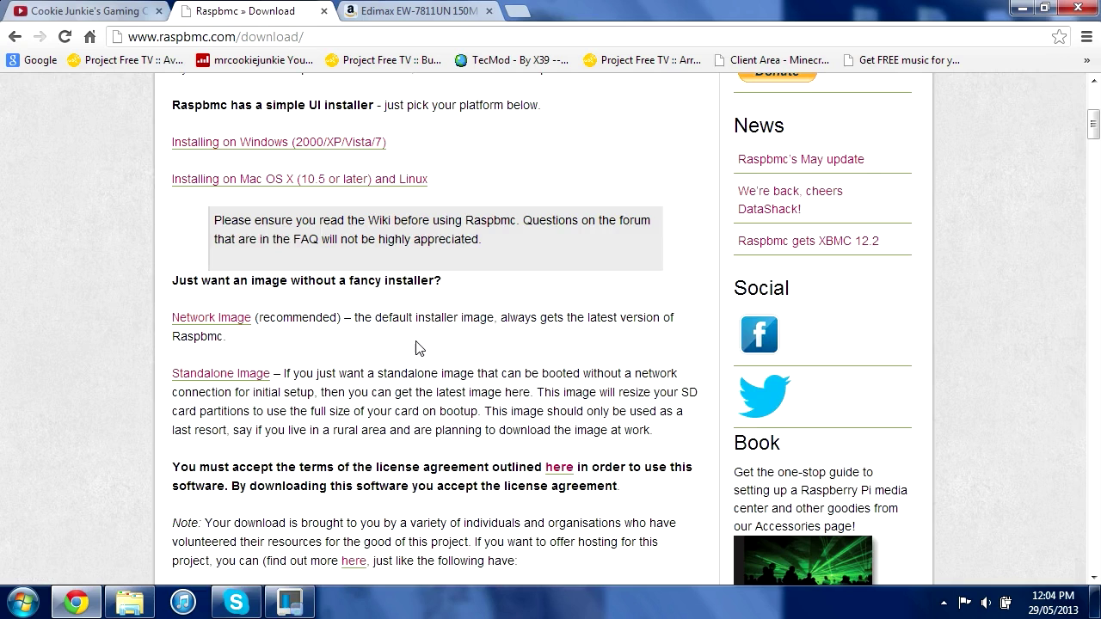
scroll(504, 366, "up", 2)
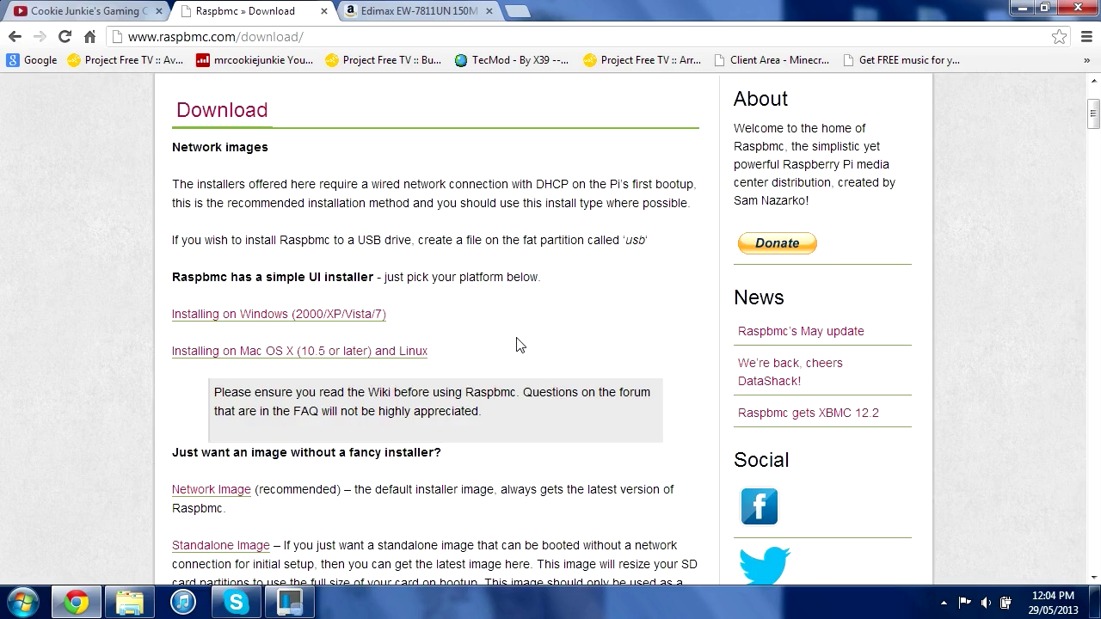
left_click(360, 316)
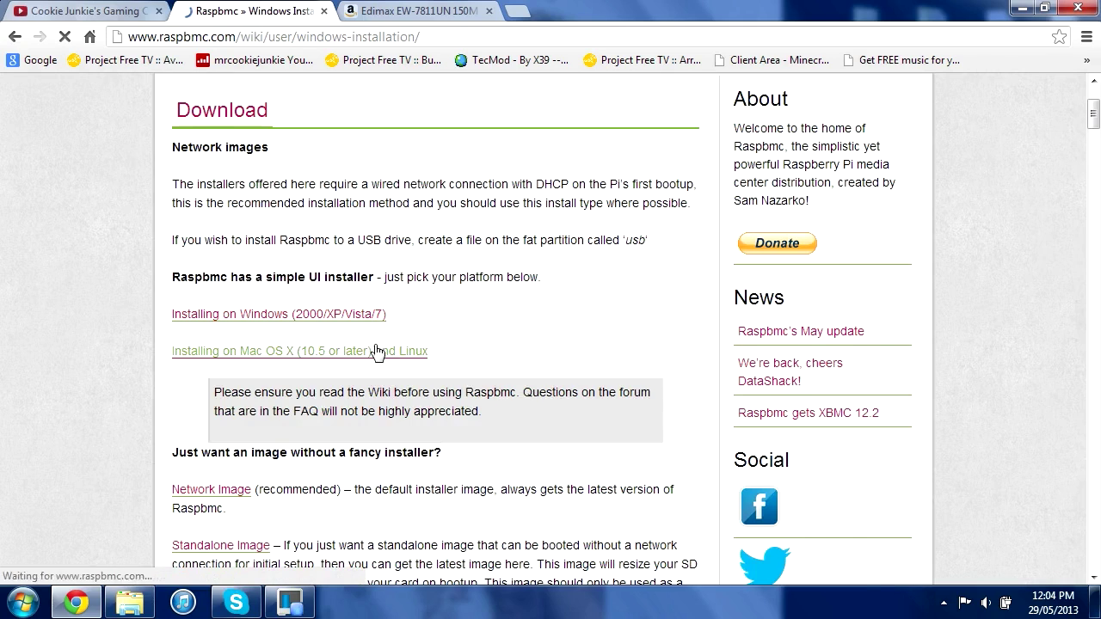
Download raspbmc-win32.zip and show it in the Downloads folder
scroll(504, 415, "down", 1)
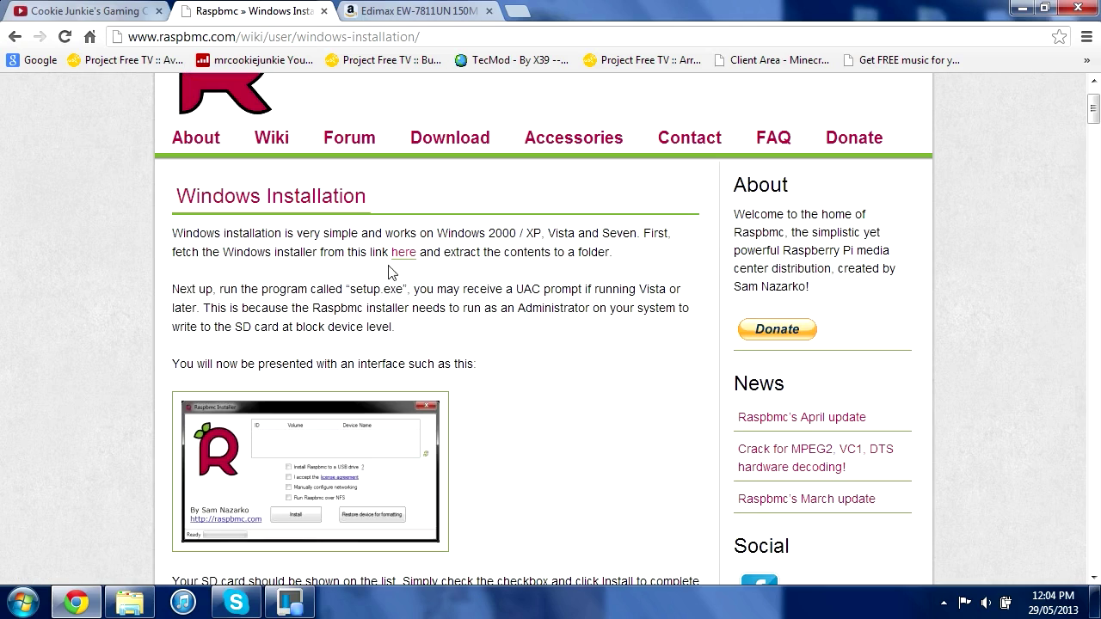
left_click_drag(375, 251, 420, 254)
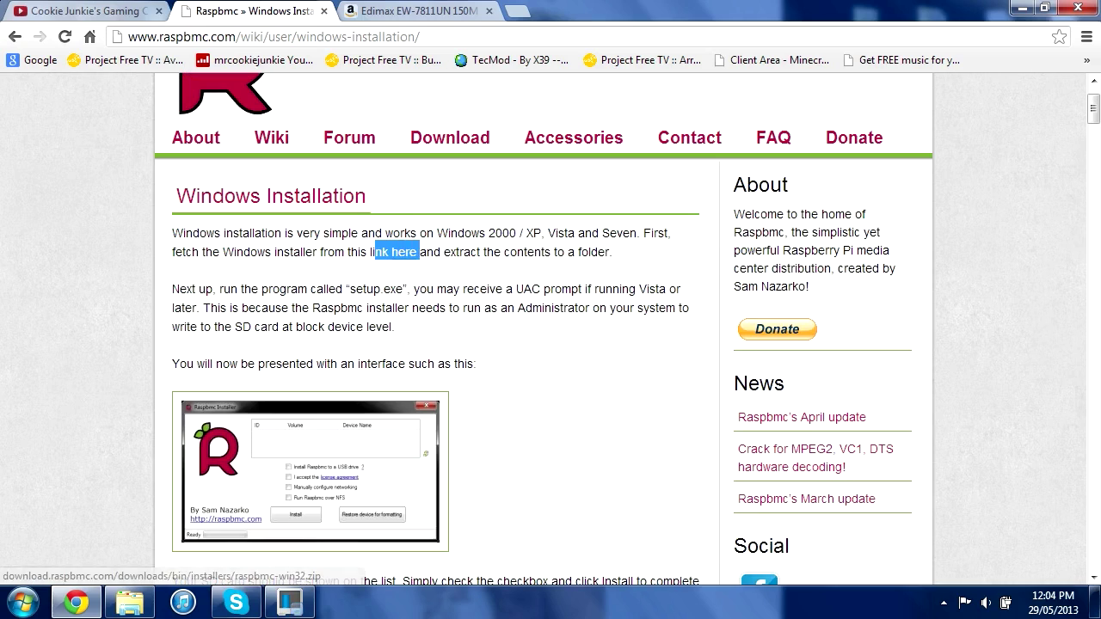
left_click(404, 253)
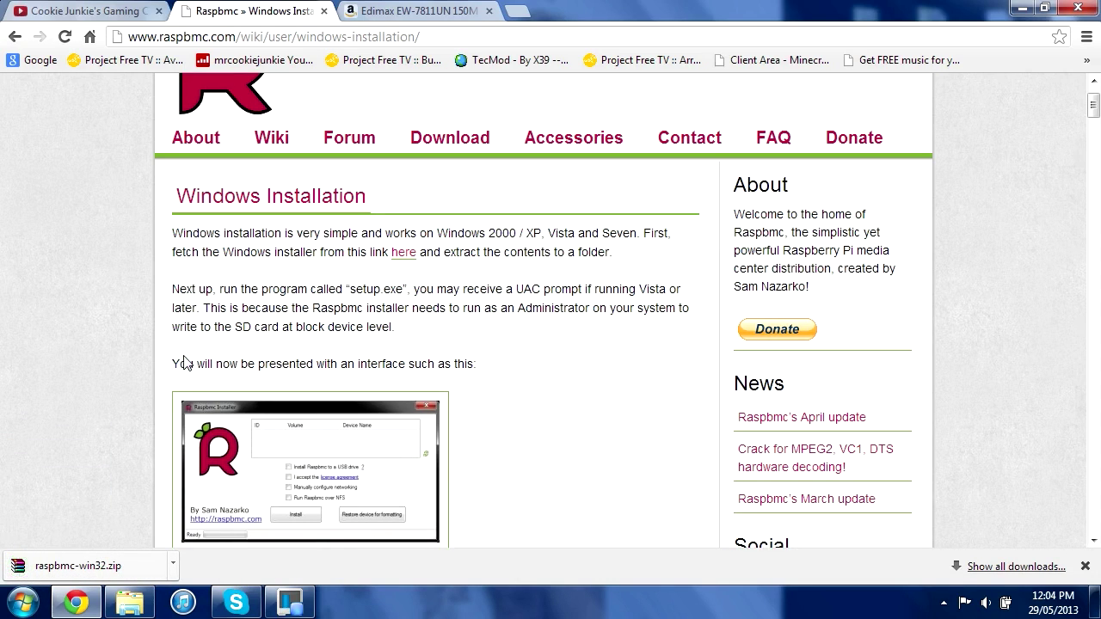
left_click(173, 566)
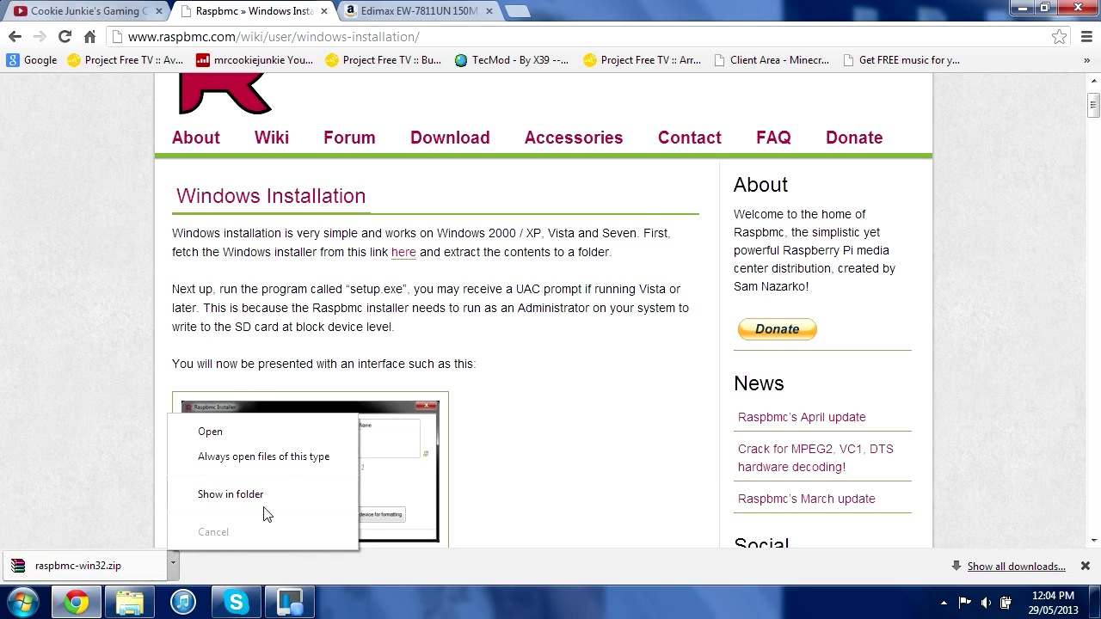
left_click(231, 495)
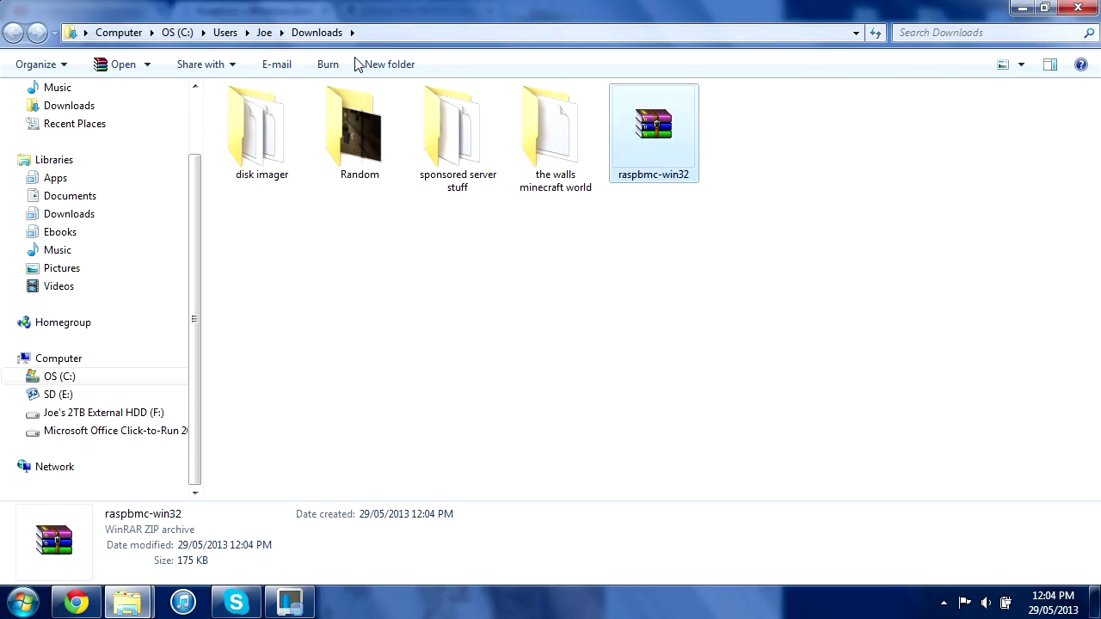
Create a 'New folder' in Downloads and move the raspbmc-win32 archive into it
left_click(387, 65)
left_click(703, 229)
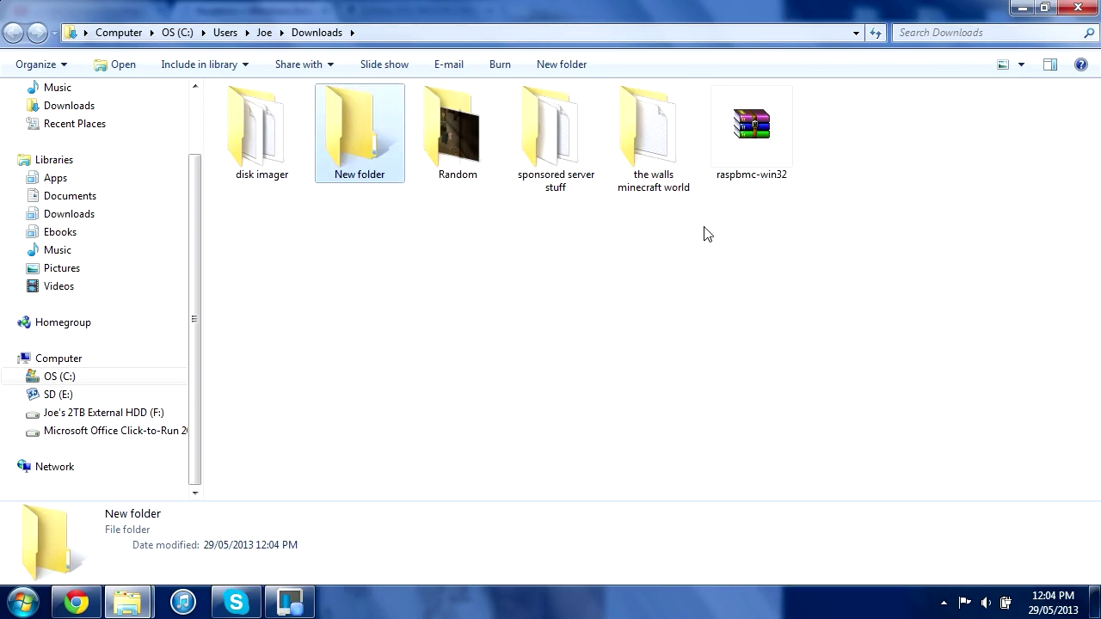
left_click_drag(753, 119, 354, 125)
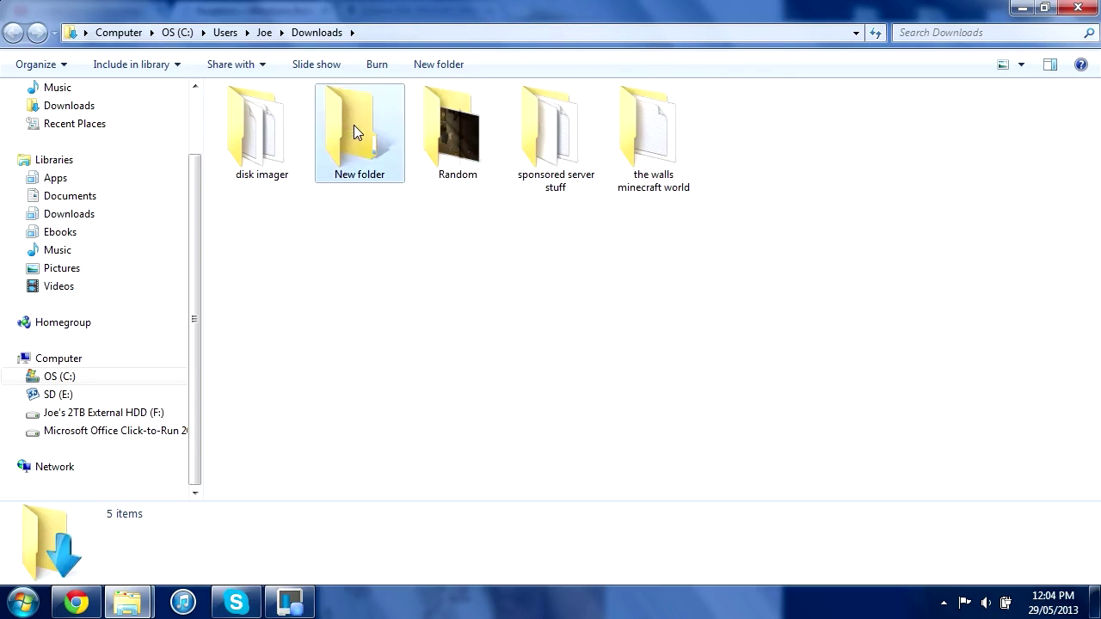
double_click(353, 127)
Extract the raspbmc-win32 archive there and open the README file
right_click(255, 140)
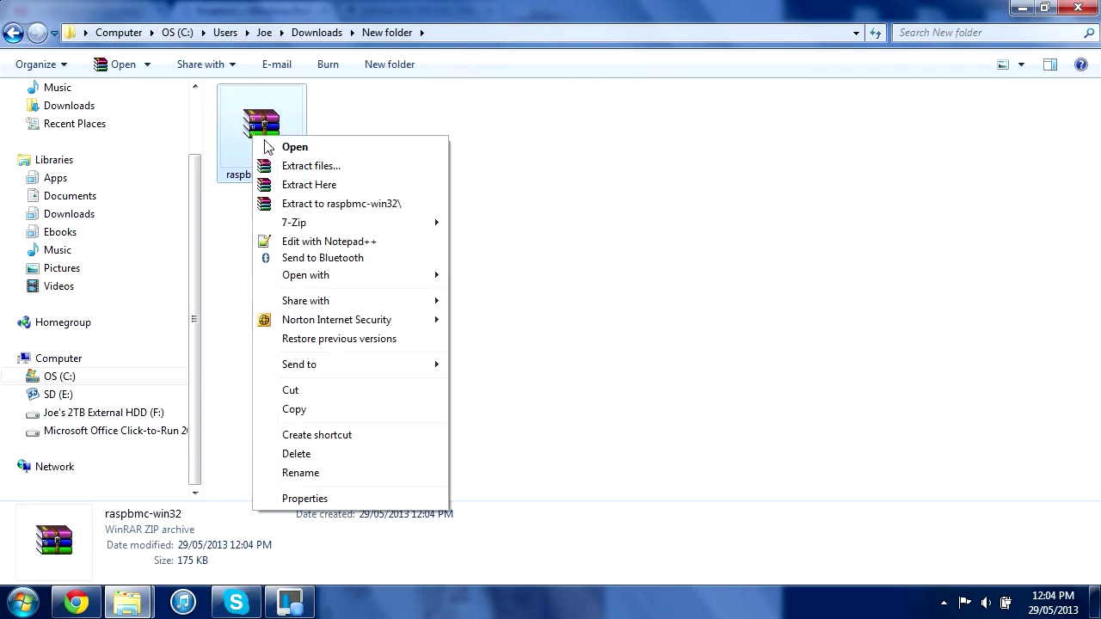
left_click(325, 184)
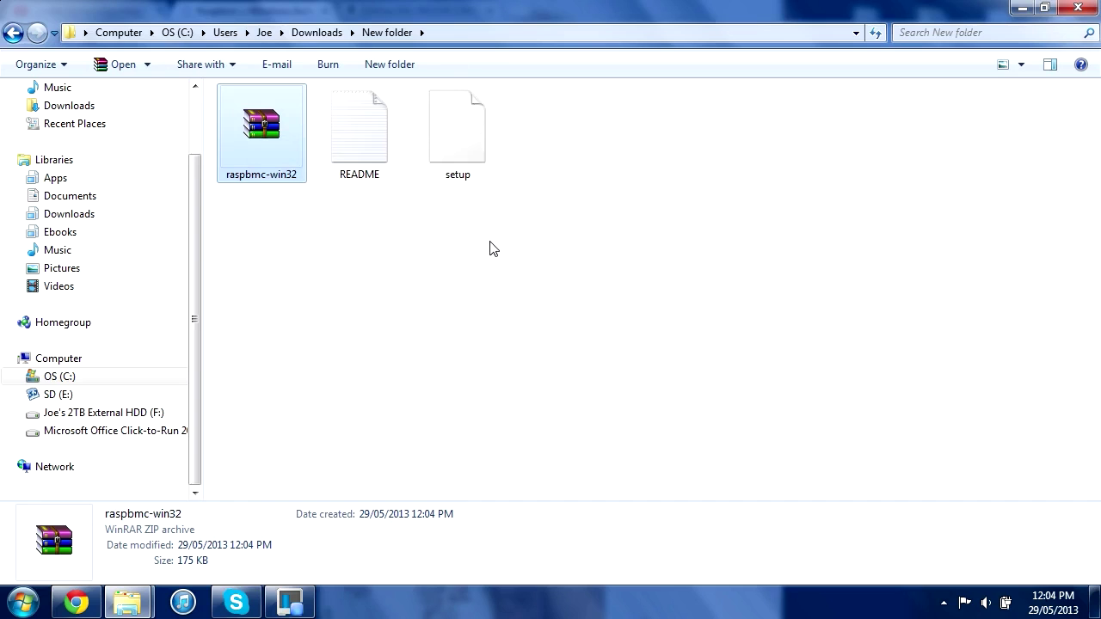
double_click(400, 151)
scroll(542, 362, "down", 4)
scroll(542, 361, "down", 3)
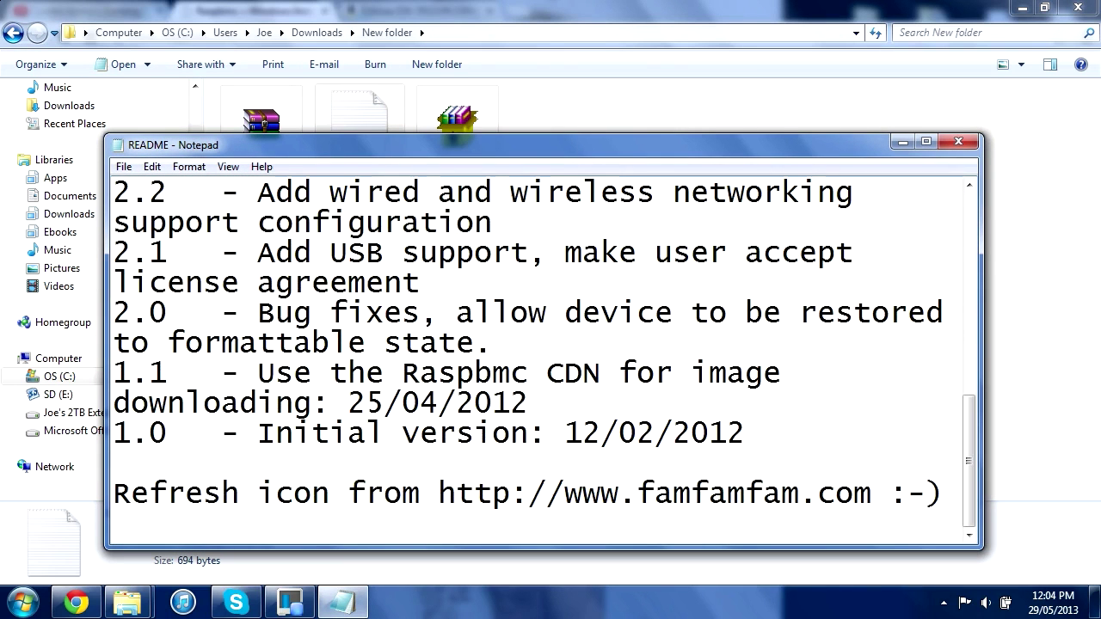
Read through the README and changelog in Notepad, close it, and select the setup program
scroll(542, 362, "up", 7)
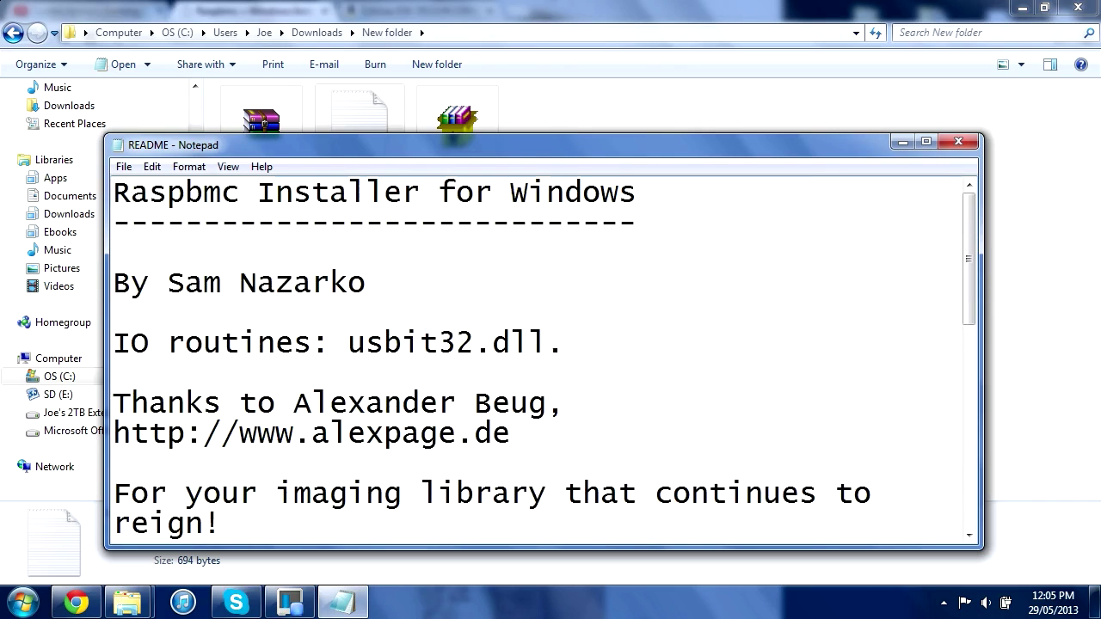
scroll(542, 362, "down", 2)
scroll(542, 361, "down", 4)
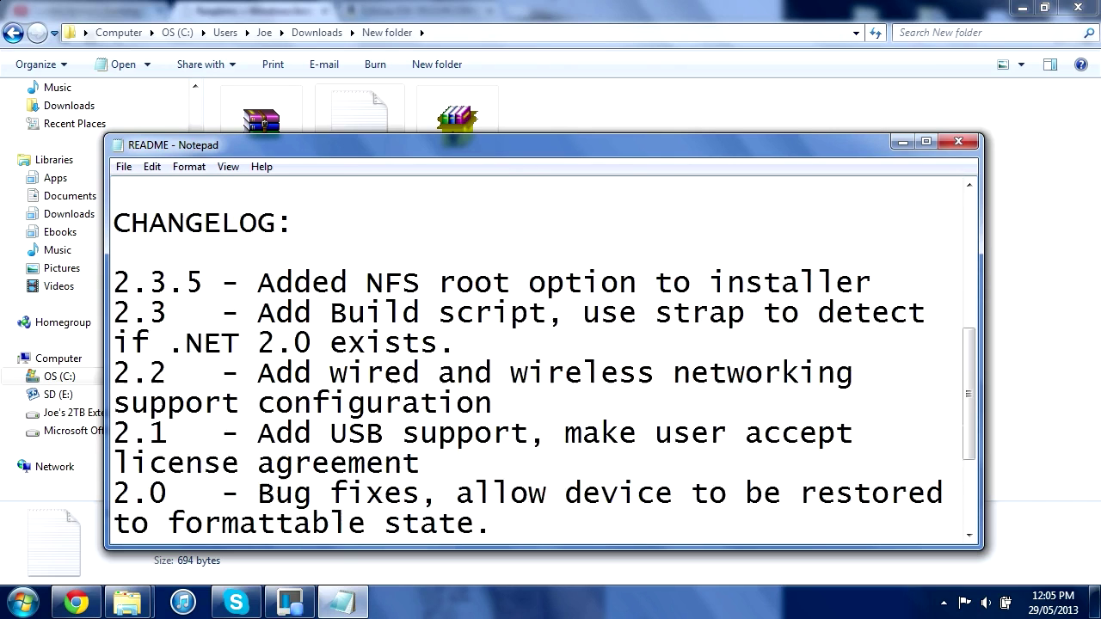
left_click_drag(746, 433, 249, 191)
left_click(800, 372)
scroll(542, 361, "up", 10)
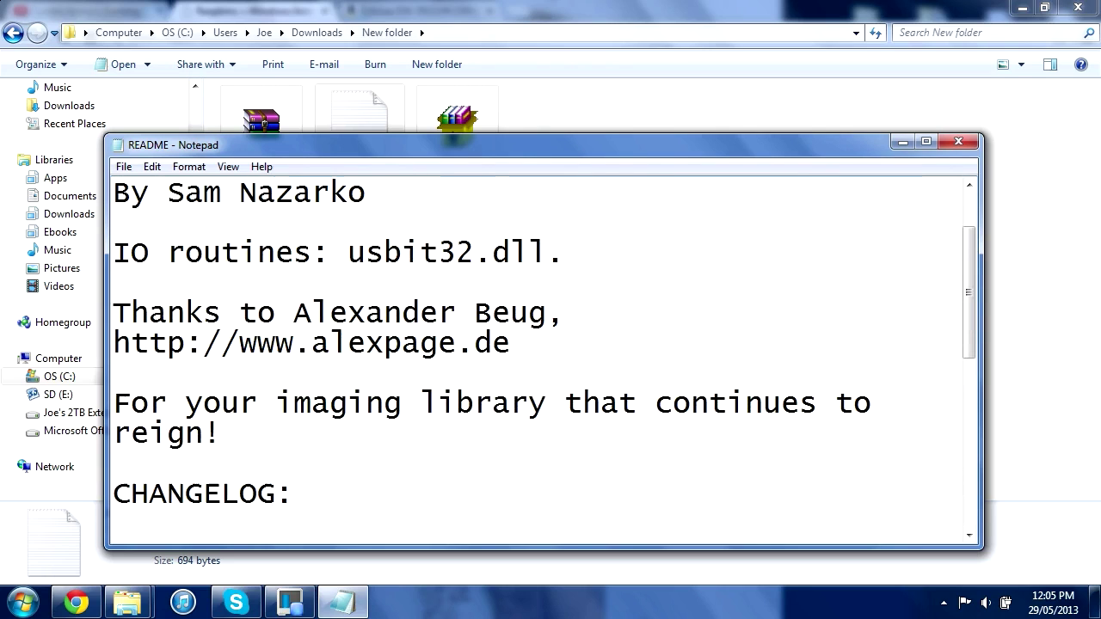
left_click(958, 141)
left_click(472, 137)
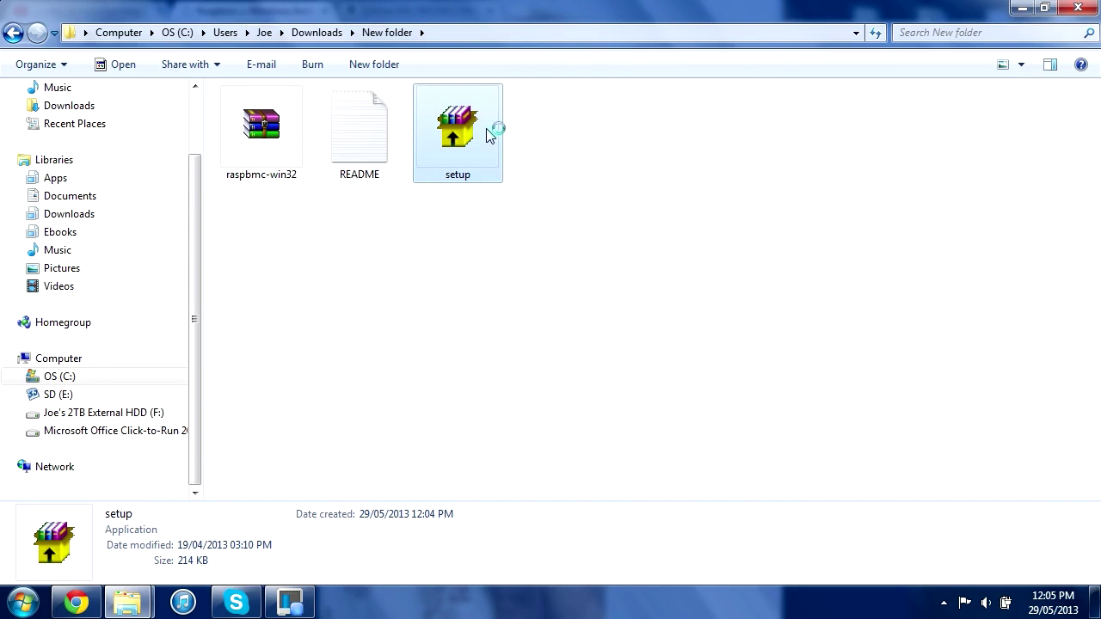
Run setup as administrator and accept the data-loss warning so the SD card (E:) is listed
left_click(626, 320)
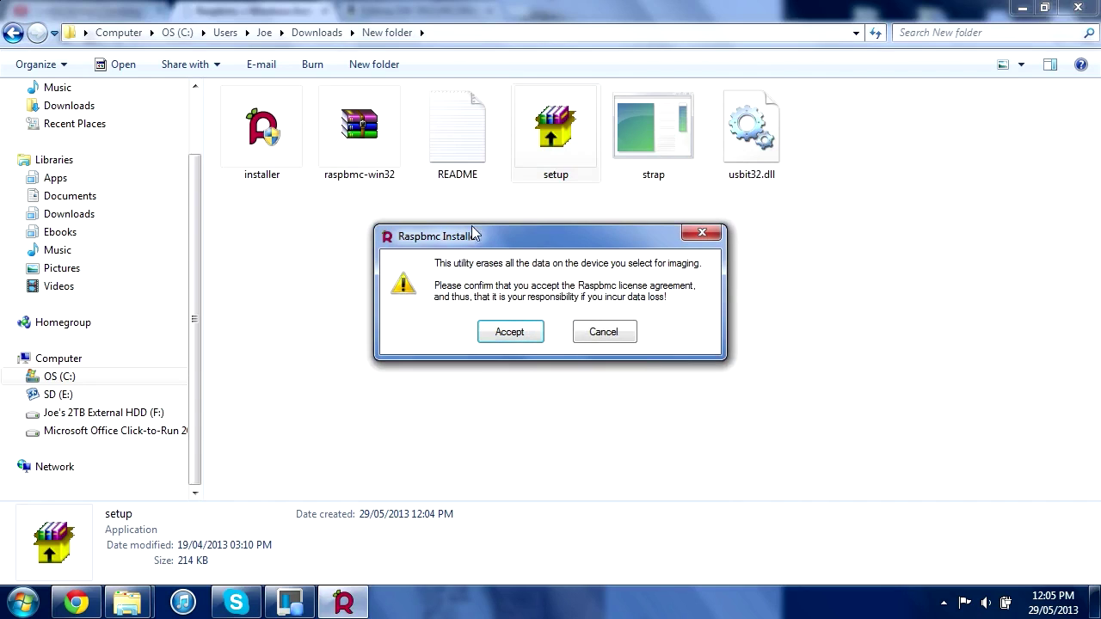
left_click(532, 339)
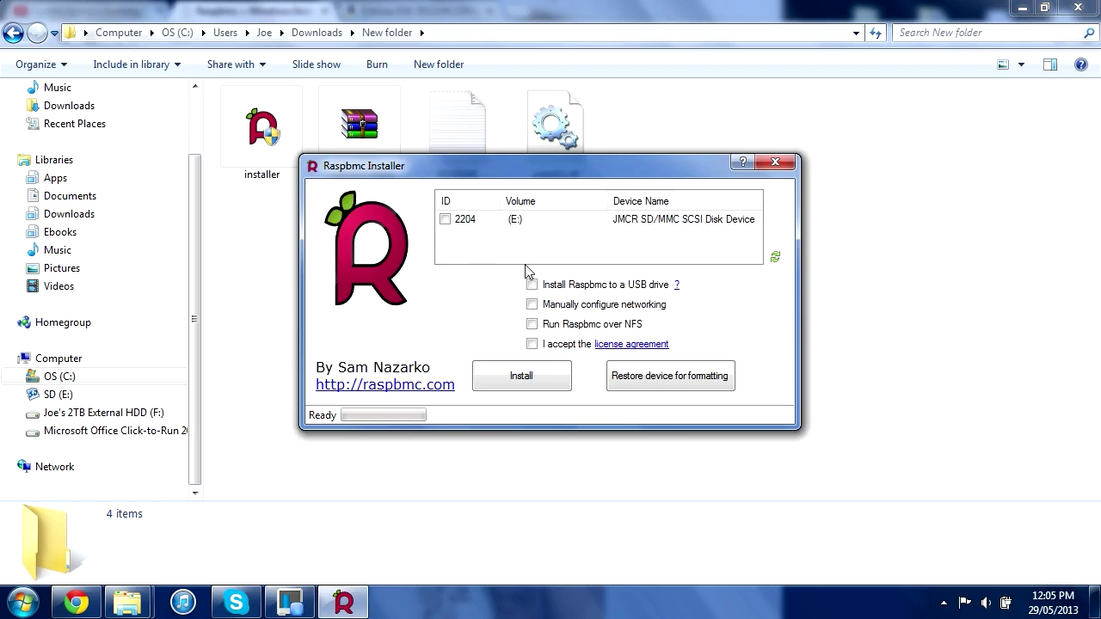
left_click(23, 602)
Confirm the SD card is E: in Computer, then accept the license and install Raspbmc onto it
left_click(276, 250)
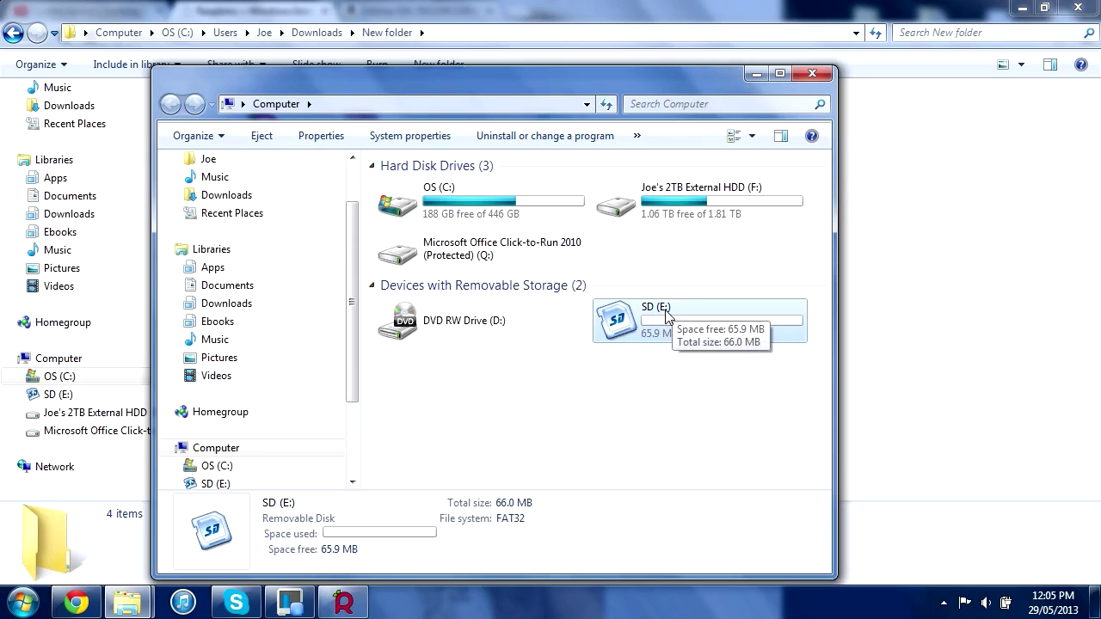
key("alt+F4")
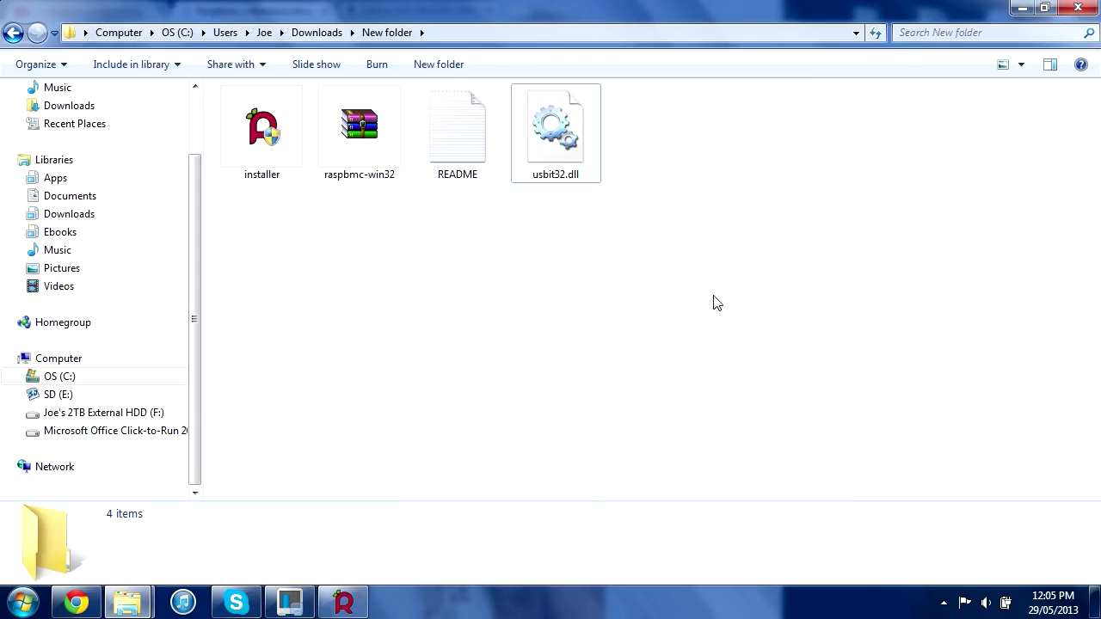
left_click(343, 602)
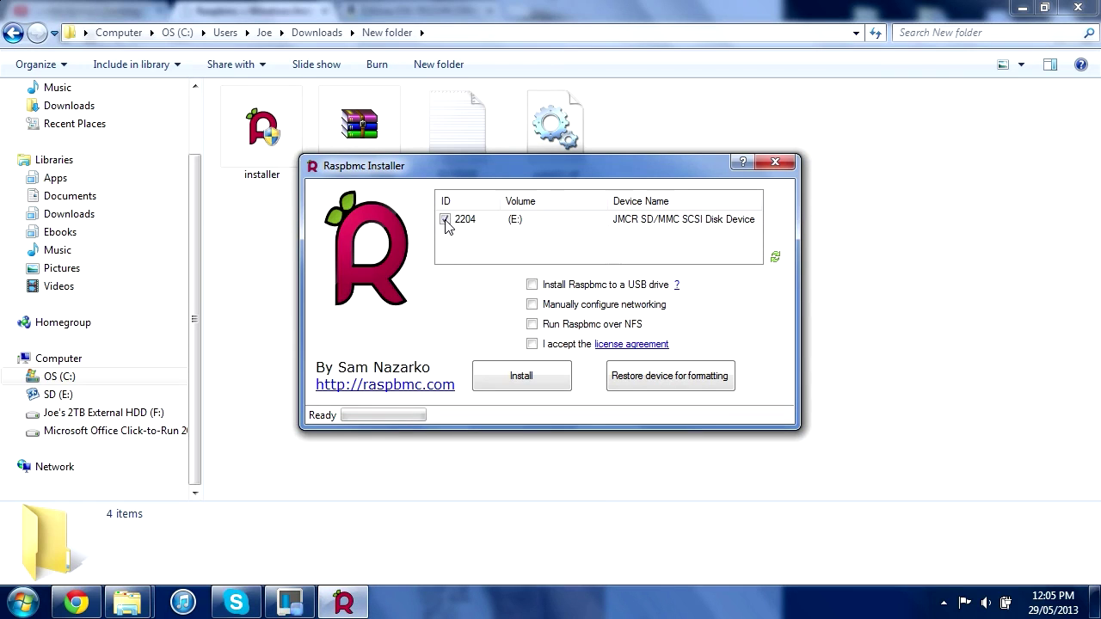
left_click(532, 345)
left_click(544, 376)
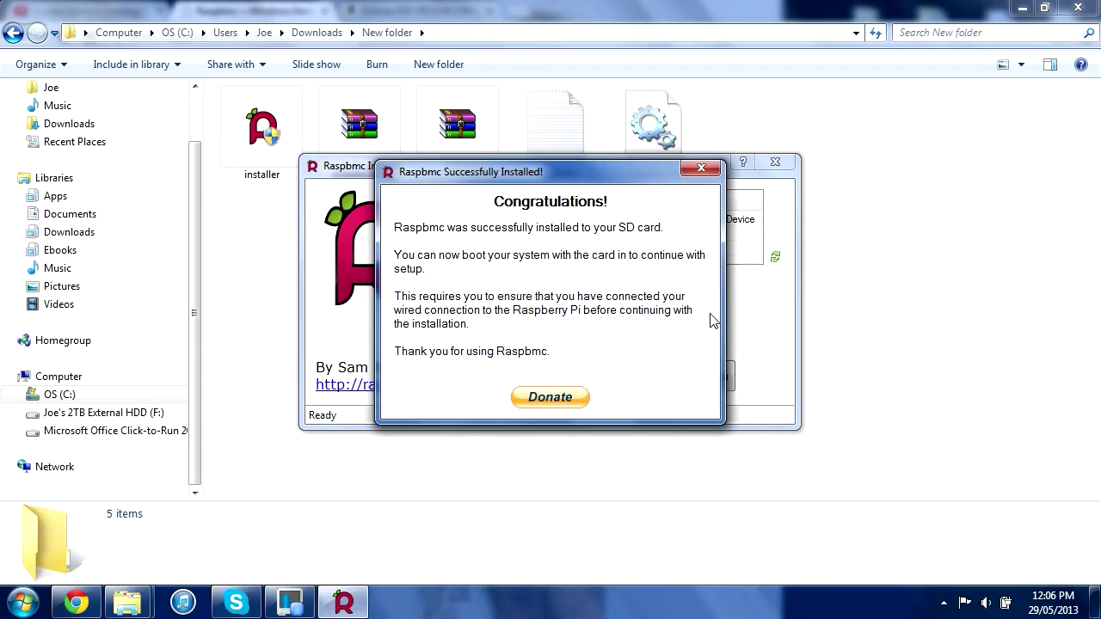
Dismiss the Congratulations message and close the Raspbmc Installer
left_click(703, 169)
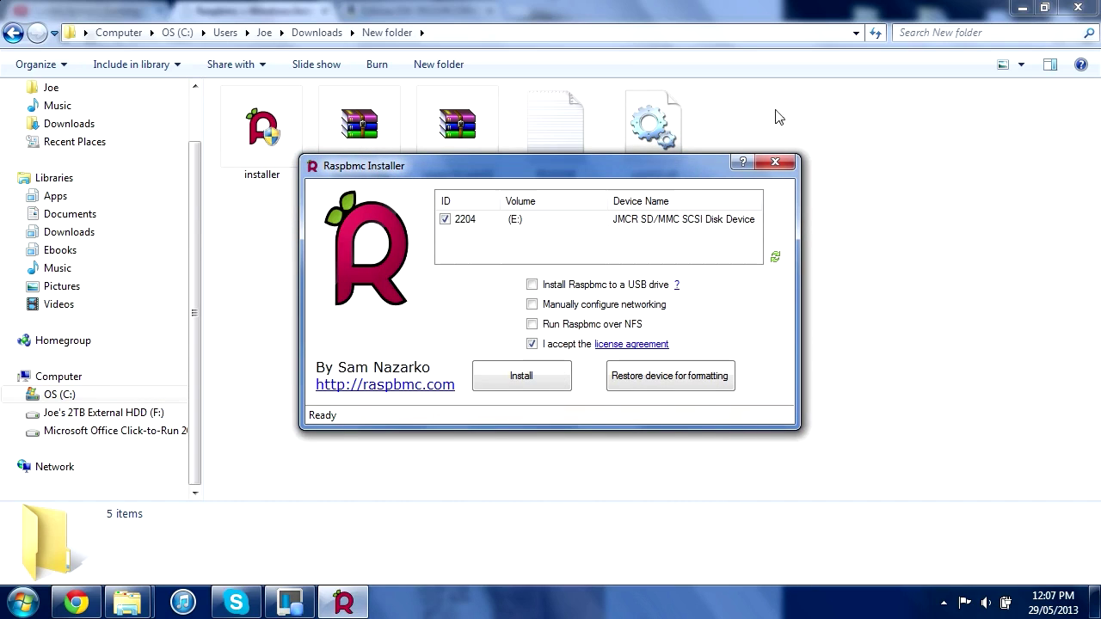
left_click(774, 165)
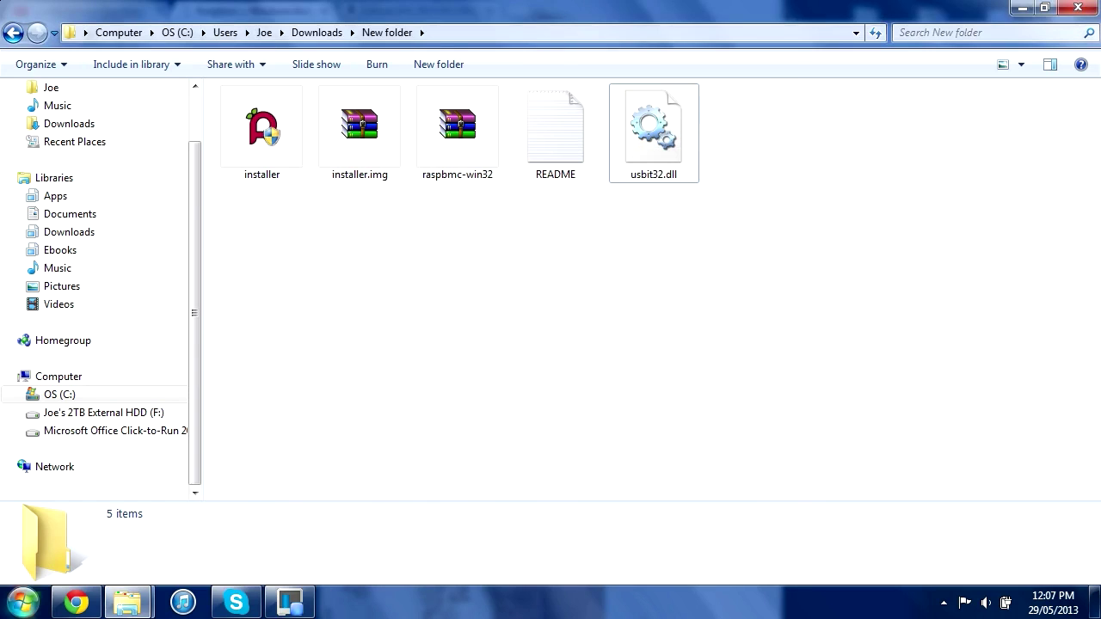
Eject Removable Disk (E:) from the Computer window
left_click(23, 602)
left_click(259, 247)
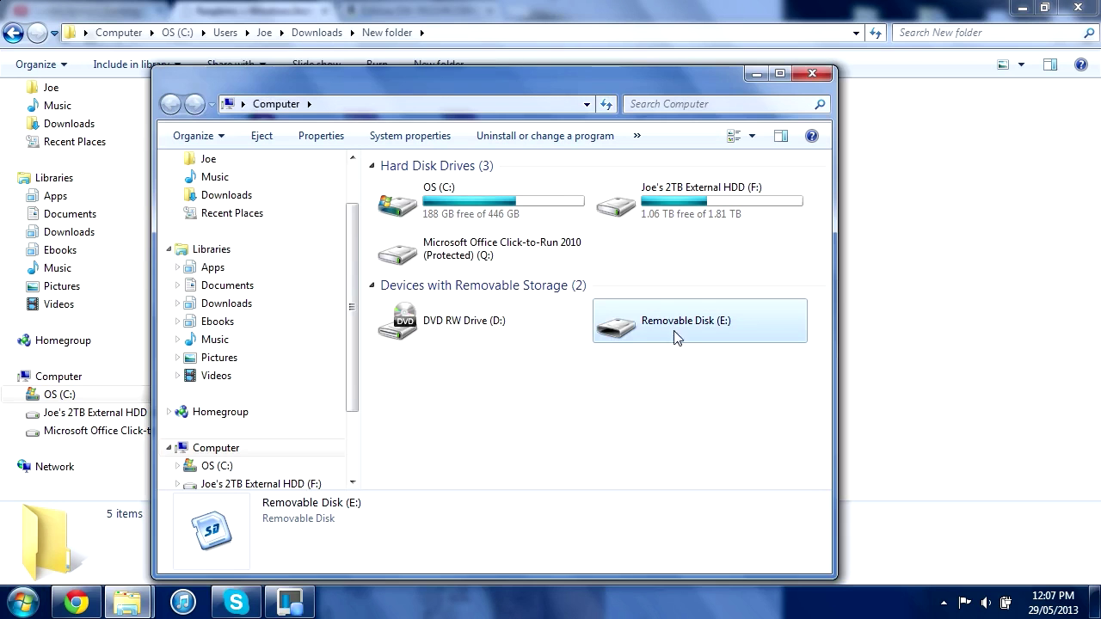
right_click(647, 333)
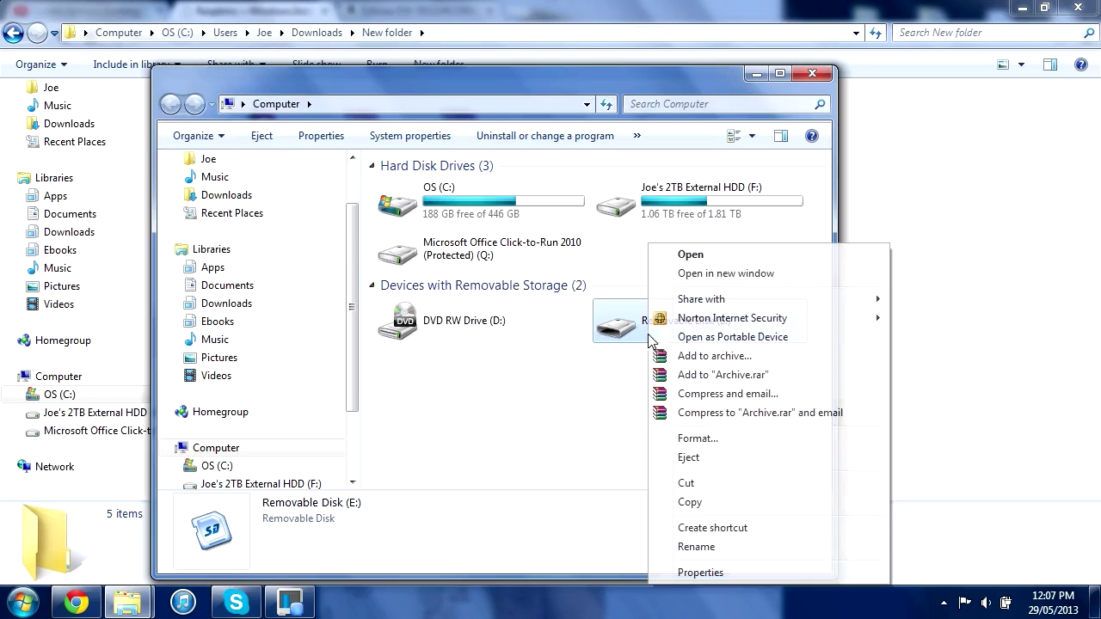
left_click(713, 457)
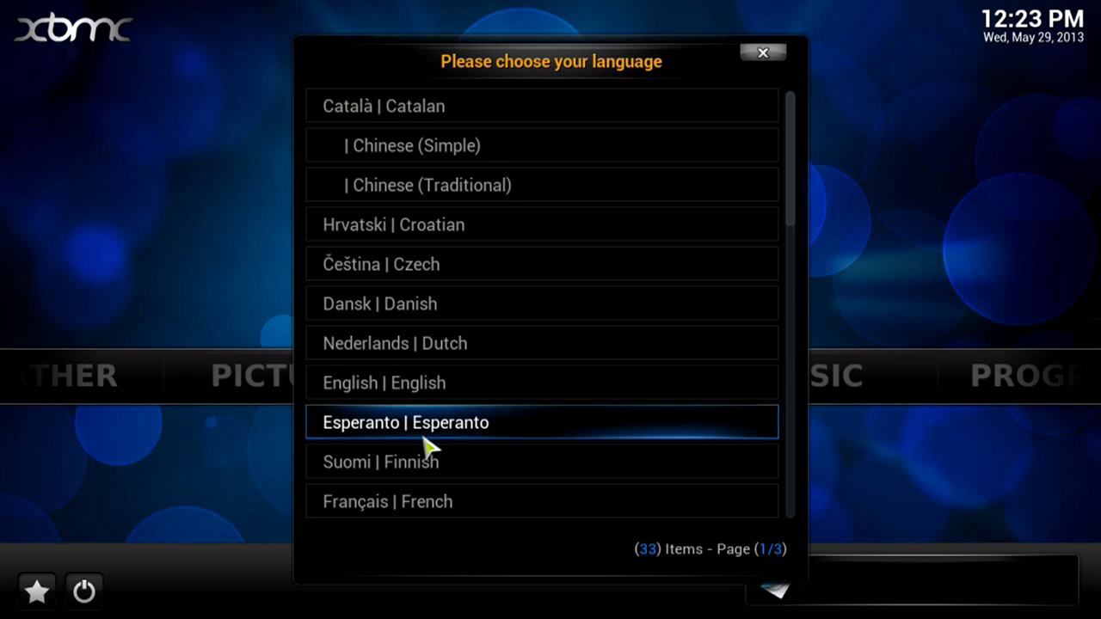
Choose English in XBMC's 'Please choose your language' dialog
left_click(447, 383)
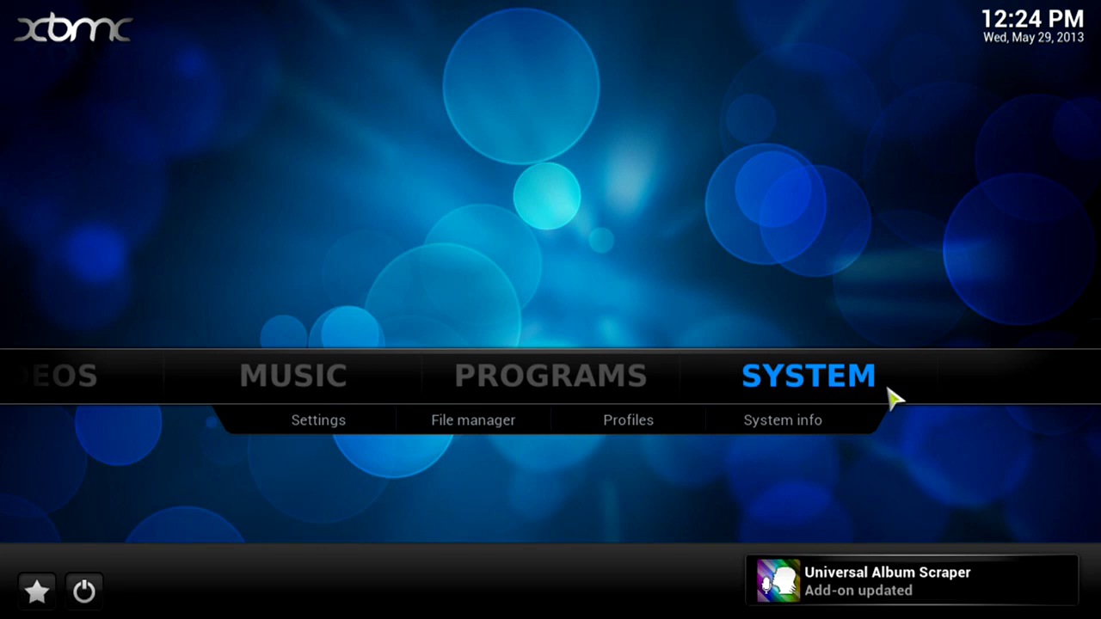
Open XBMC's Settings screen from the SYSTEM item on the home menu
left_click(813, 393)
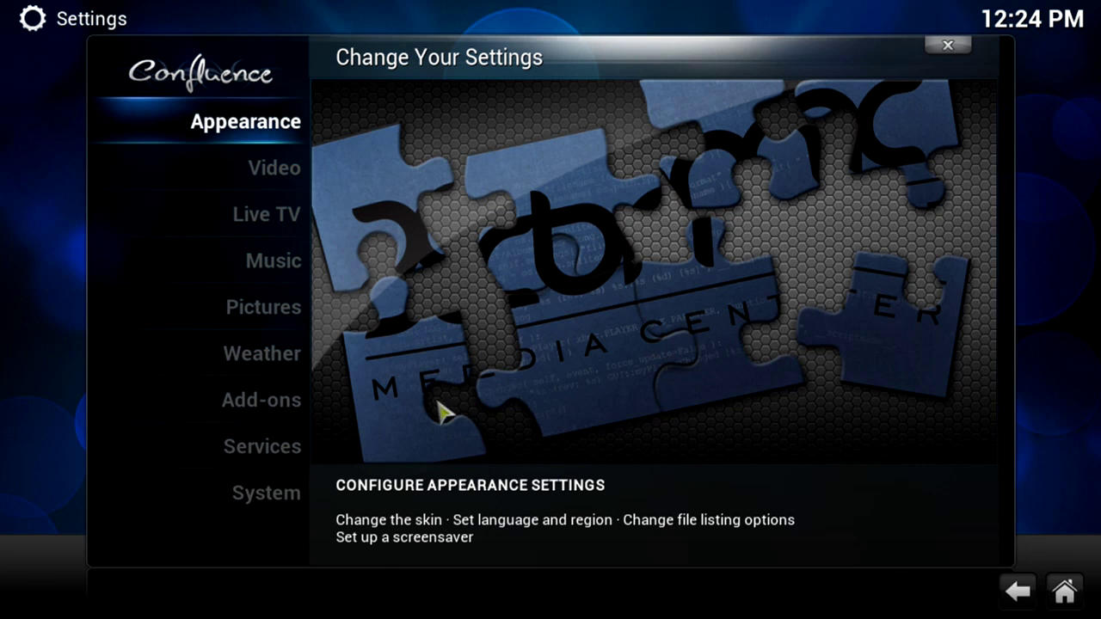
Step the Video output resolution from 1920x1080p down to 1280x720p and confirm keeping it
left_click(300, 508)
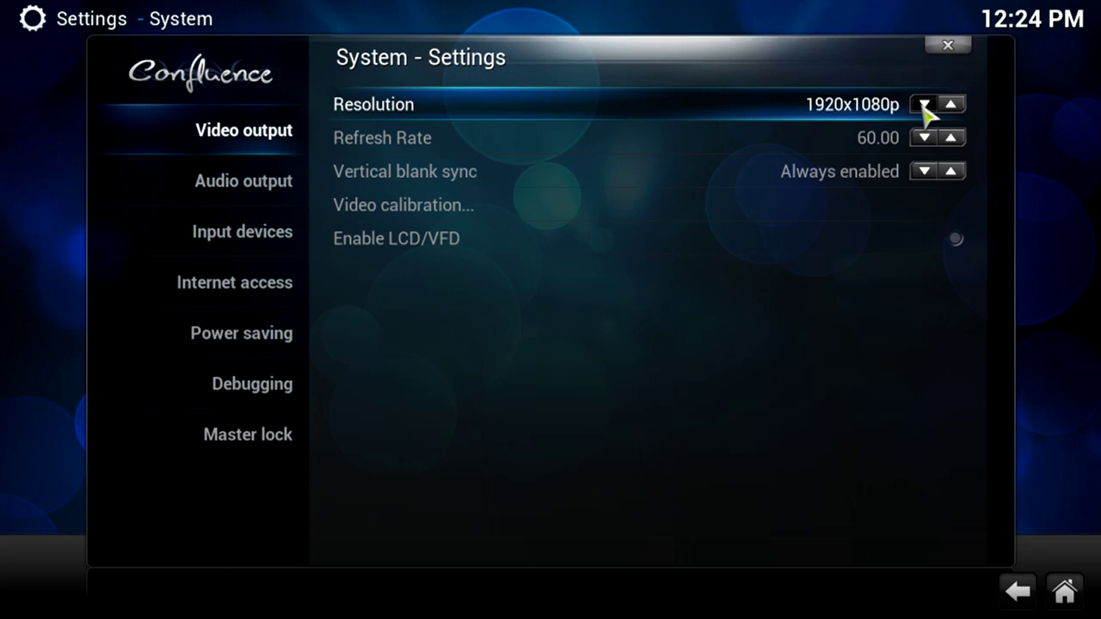
left_click(925, 105)
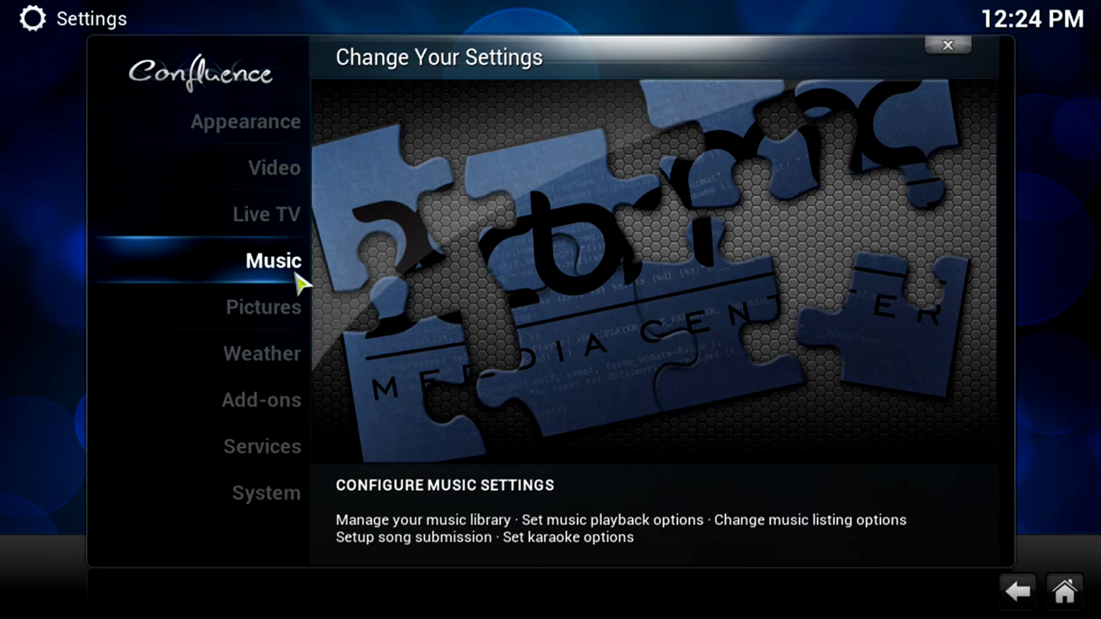
left_click(317, 487)
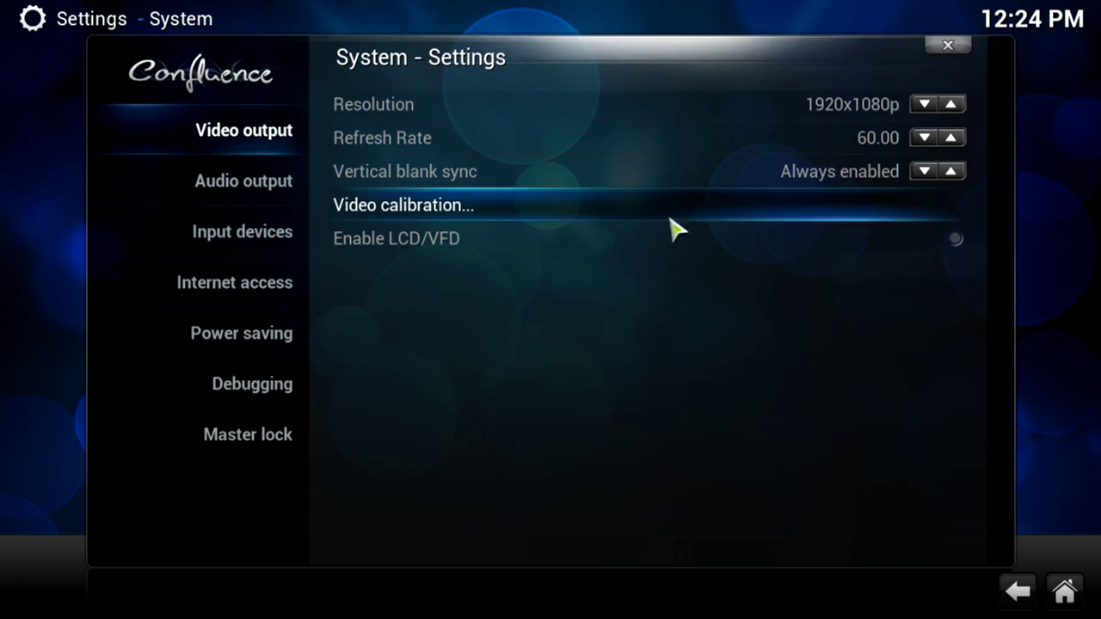
left_click(958, 110)
left_click(960, 112)
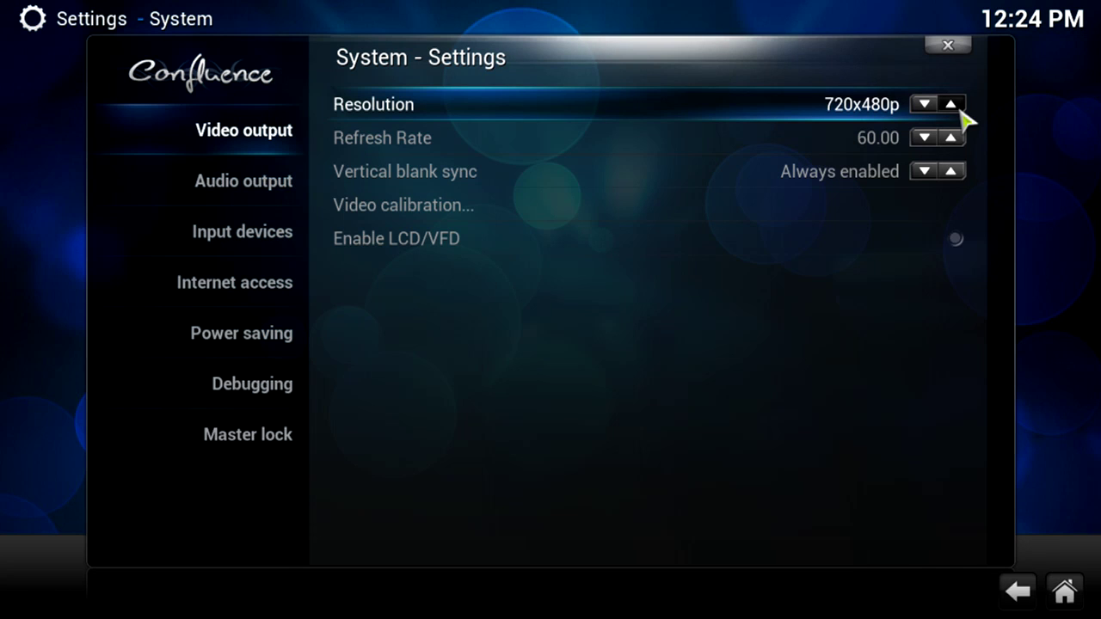
left_click(960, 112)
left_click(960, 112)
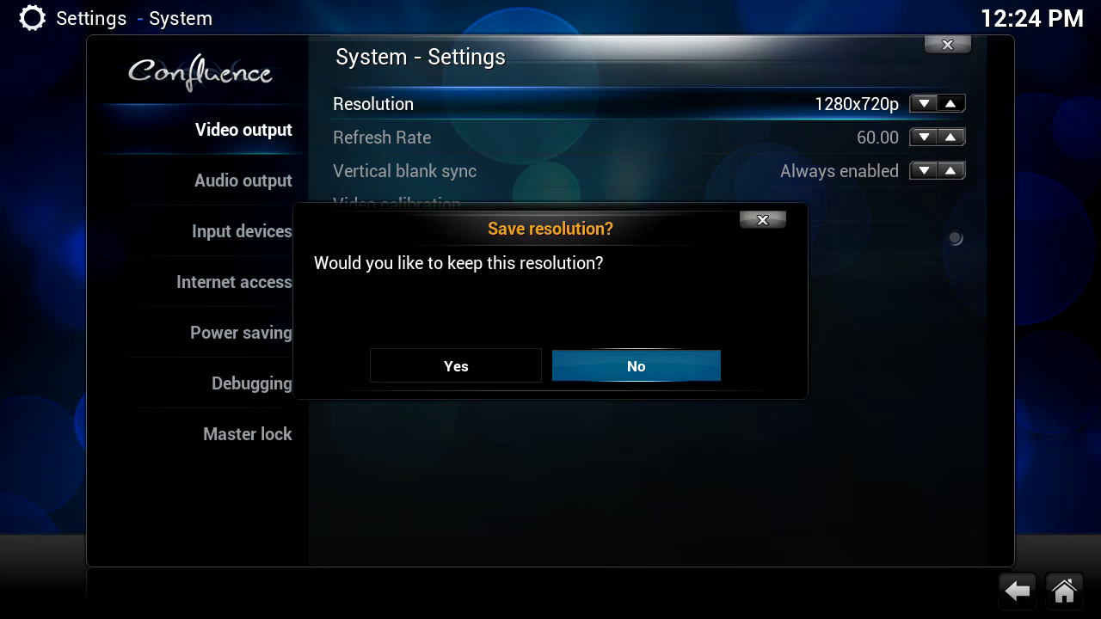
left_click(508, 372)
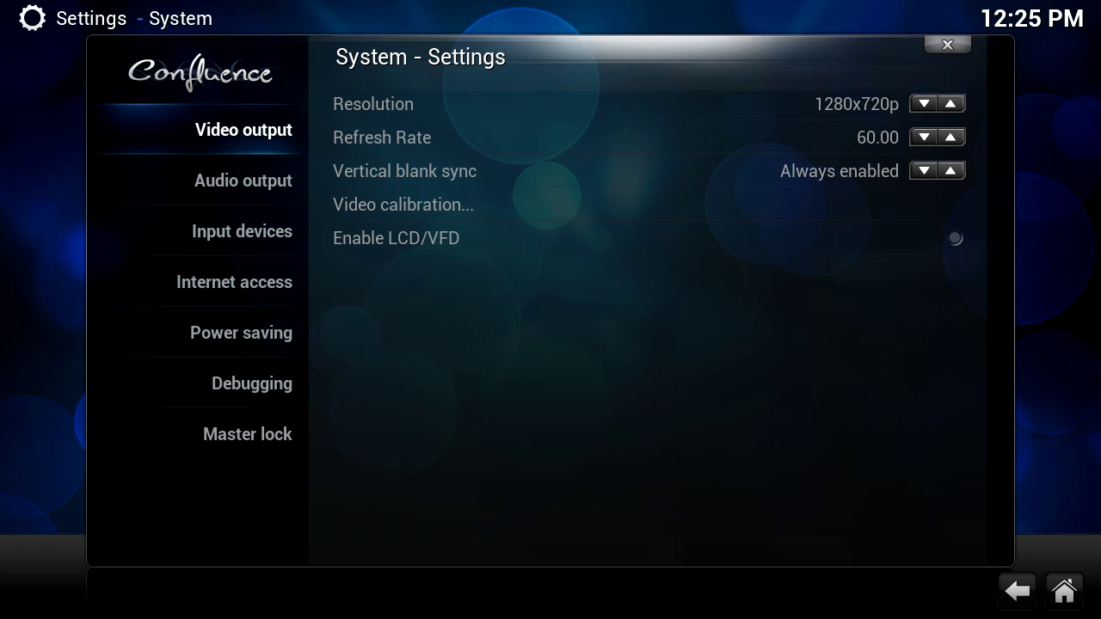
Show the Audio output settings page with HDMI output and 2.0 speakers
mouse_move(301, 198)
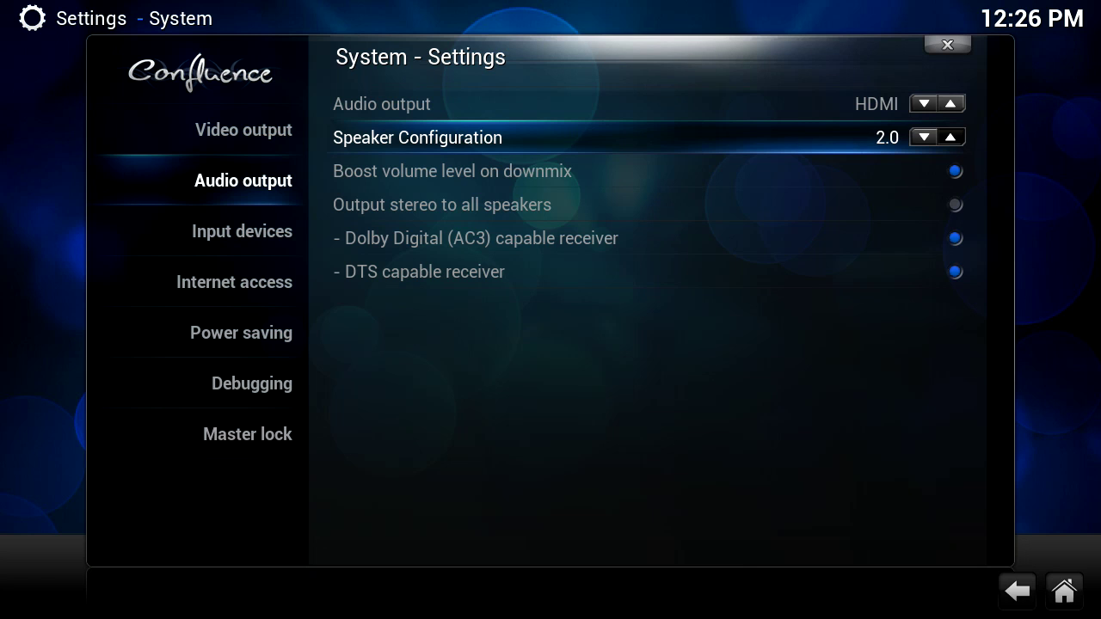
Toggle audio output to Analog and back, leaving it on HDMI
left_click(945, 104)
left_click(945, 104)
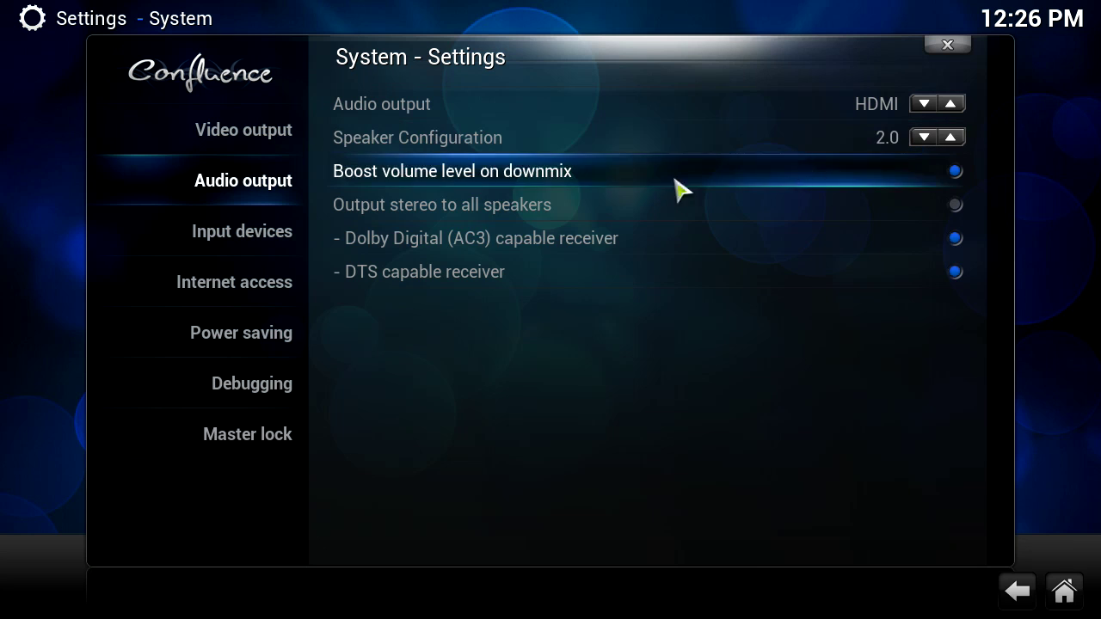
mouse_move(311, 240)
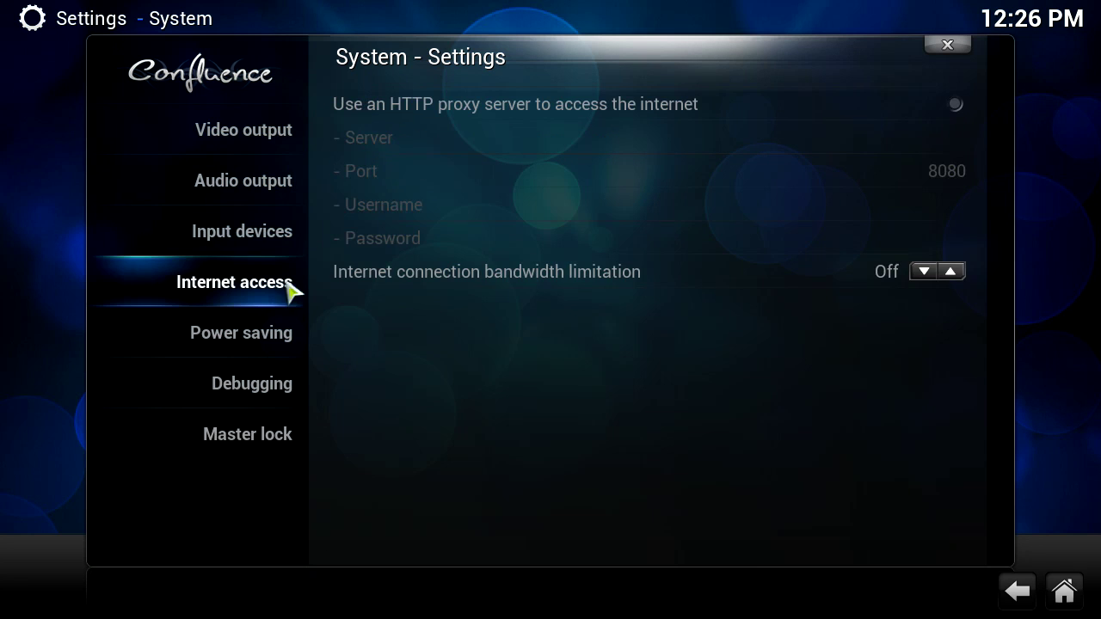
mouse_move(297, 333)
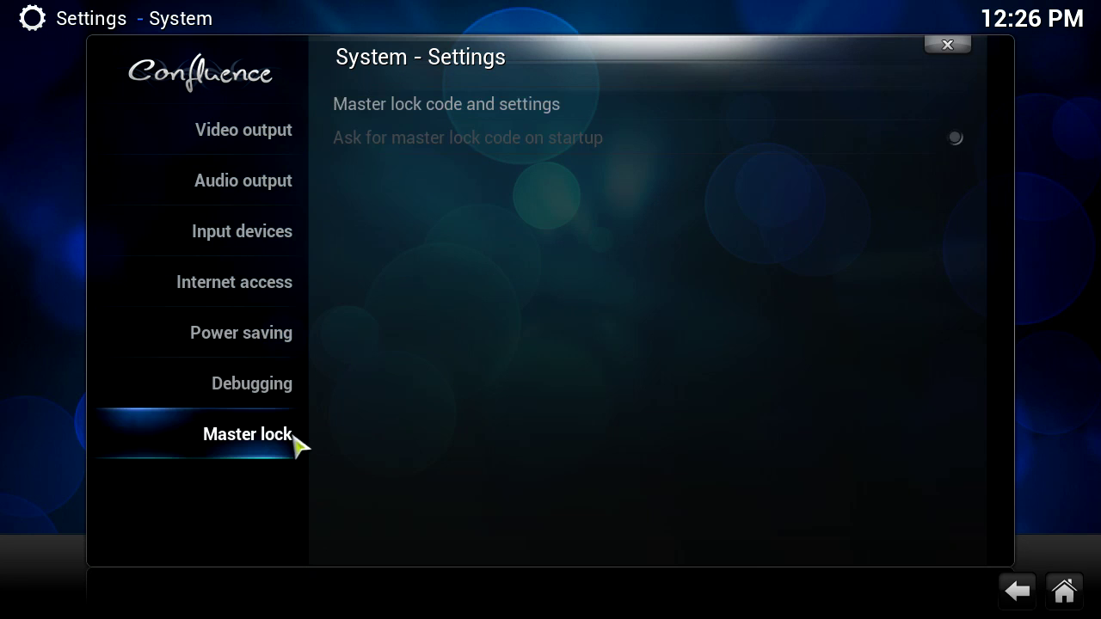
mouse_move(292, 389)
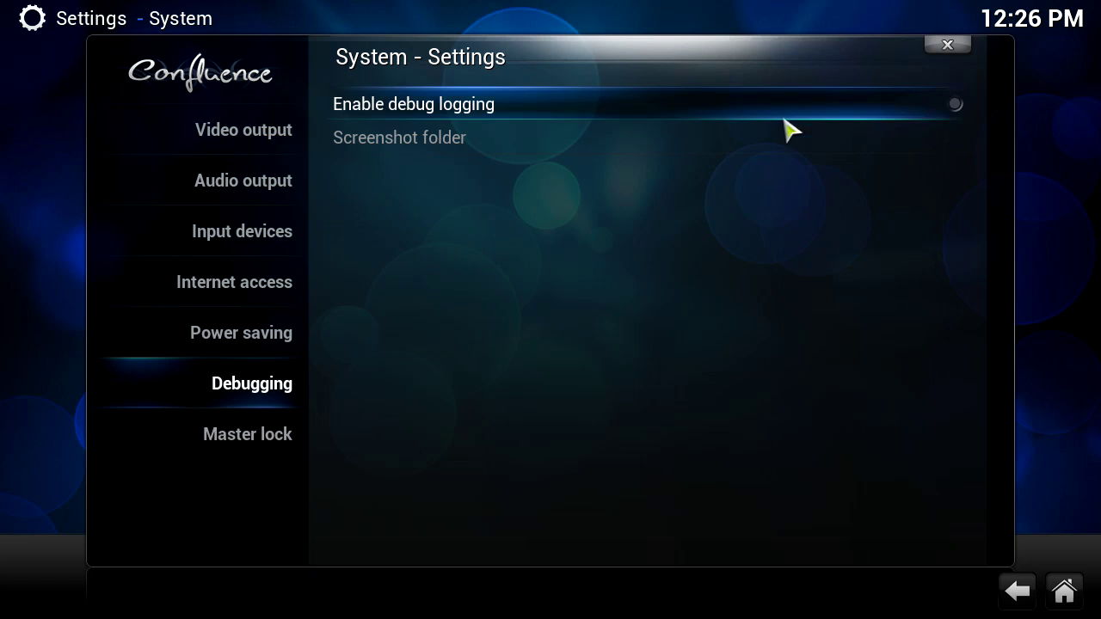
Leave System settings and return to the XBMC home menu
key("Escape")
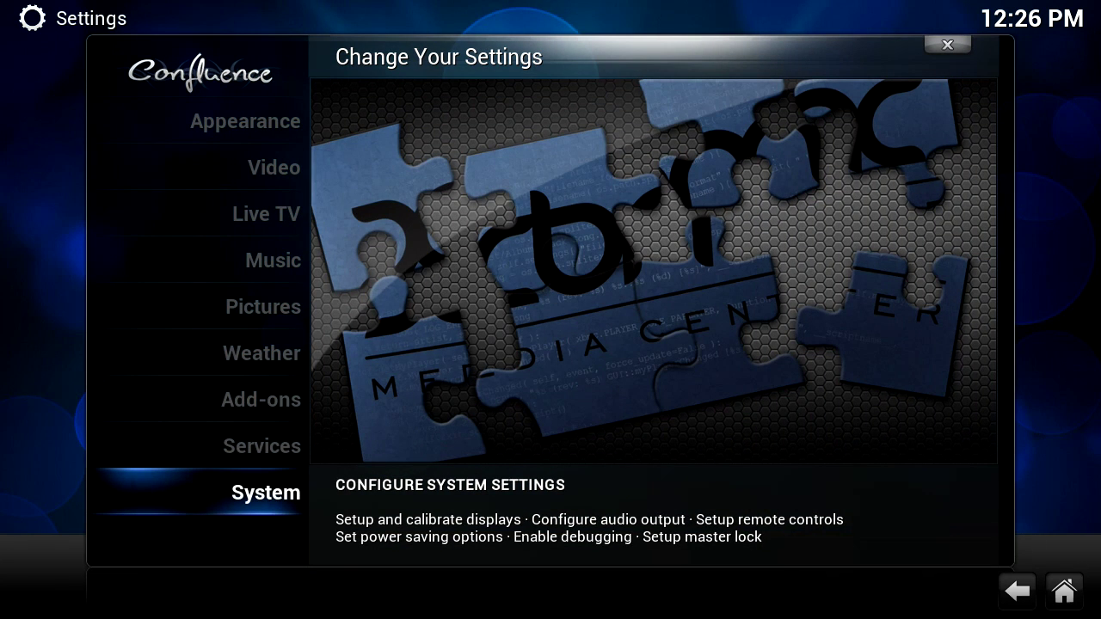
left_click(1064, 590)
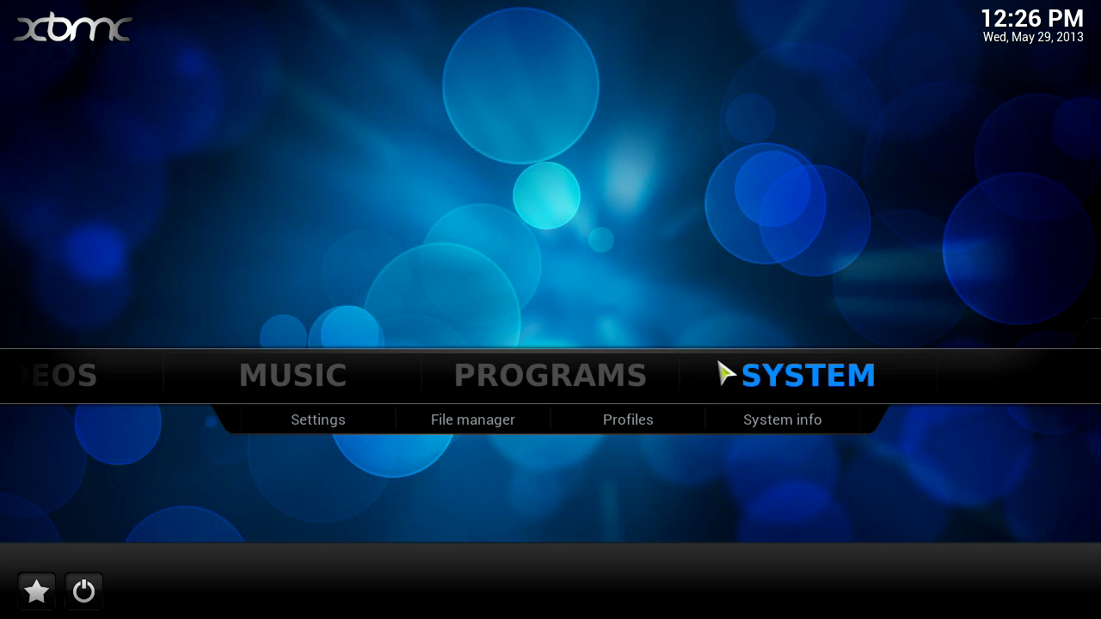
mouse_move(604, 396)
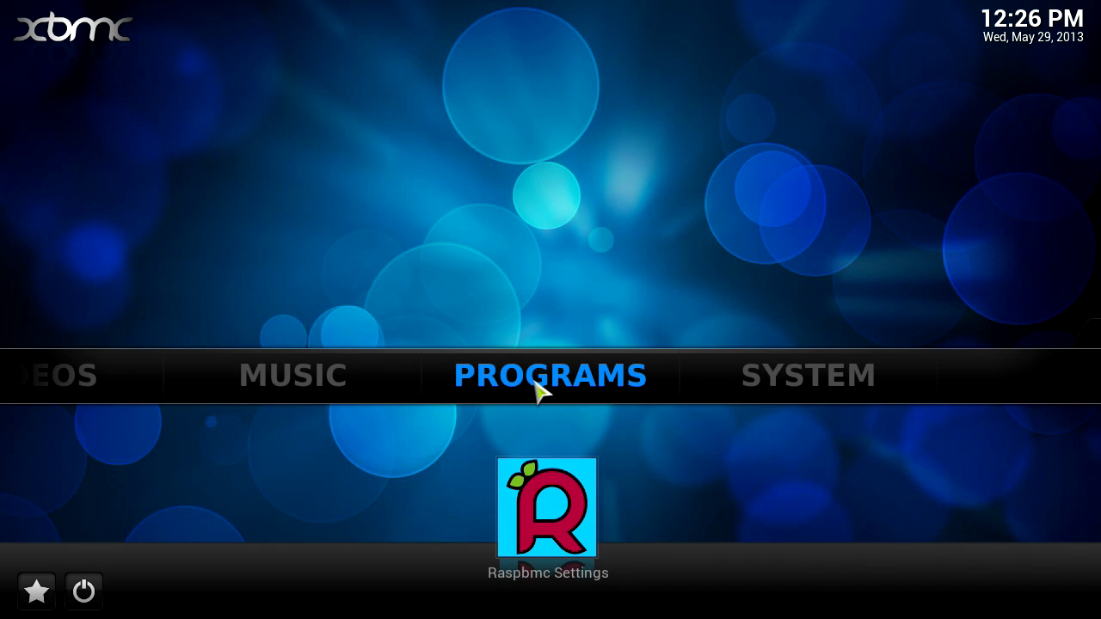
Open Programs, dismiss the help message, and browse Get More... to page 2 of 44 add-ons
left_click(591, 369)
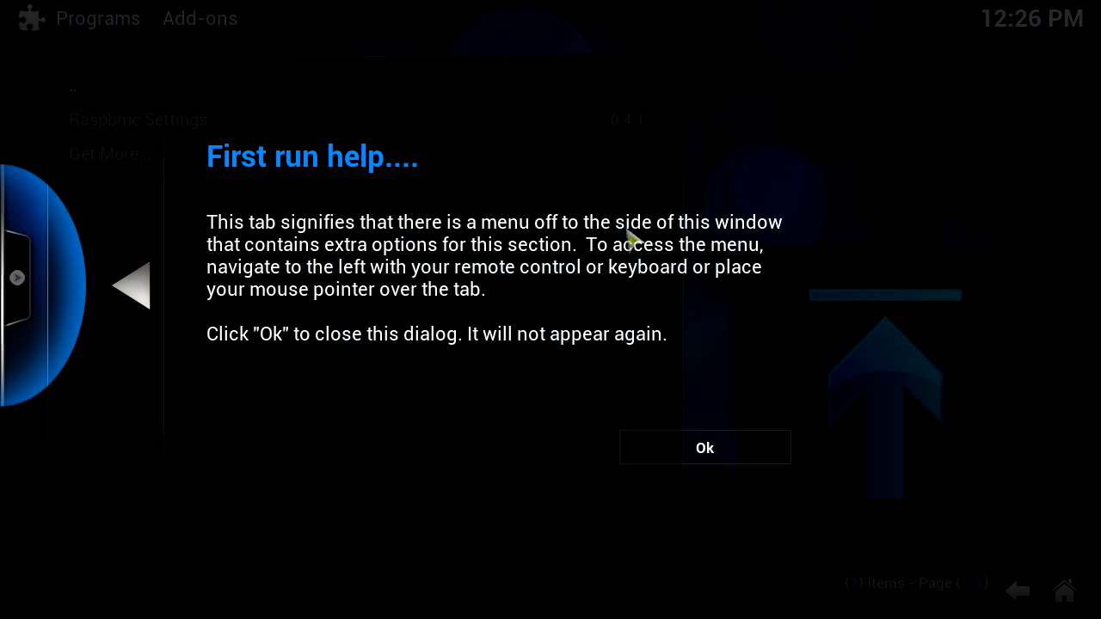
left_click(706, 460)
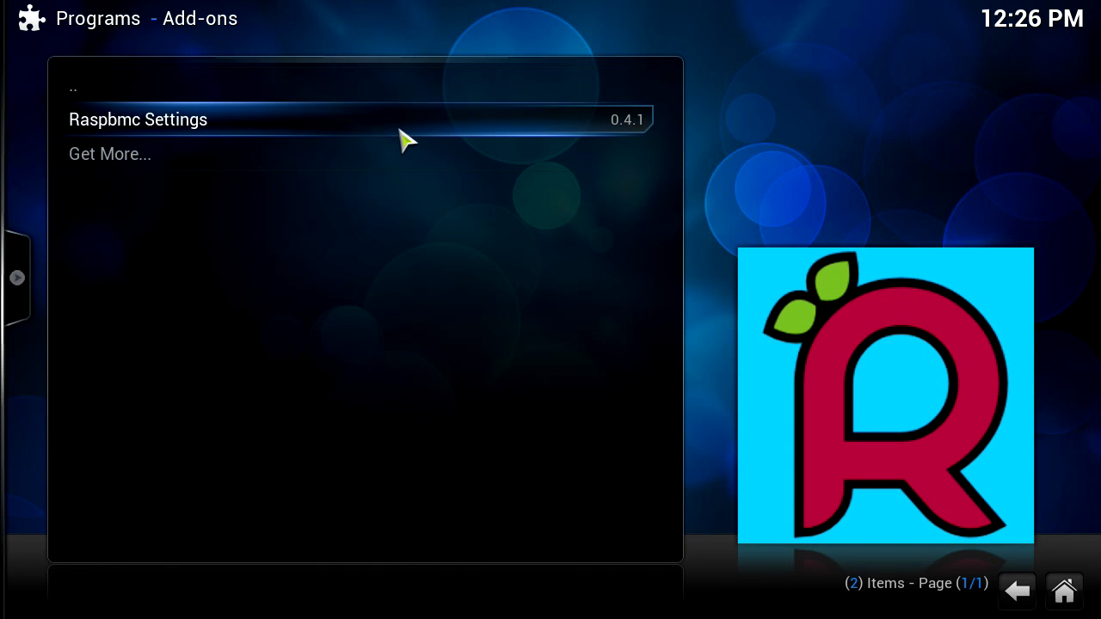
left_click(409, 163)
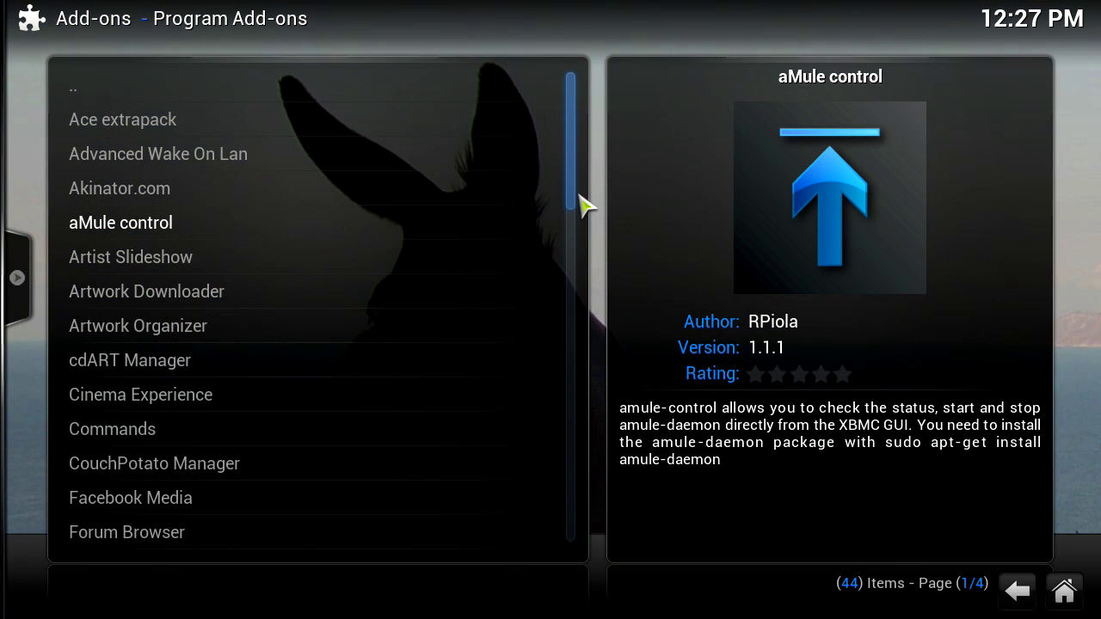
left_click_drag(582, 203, 577, 335)
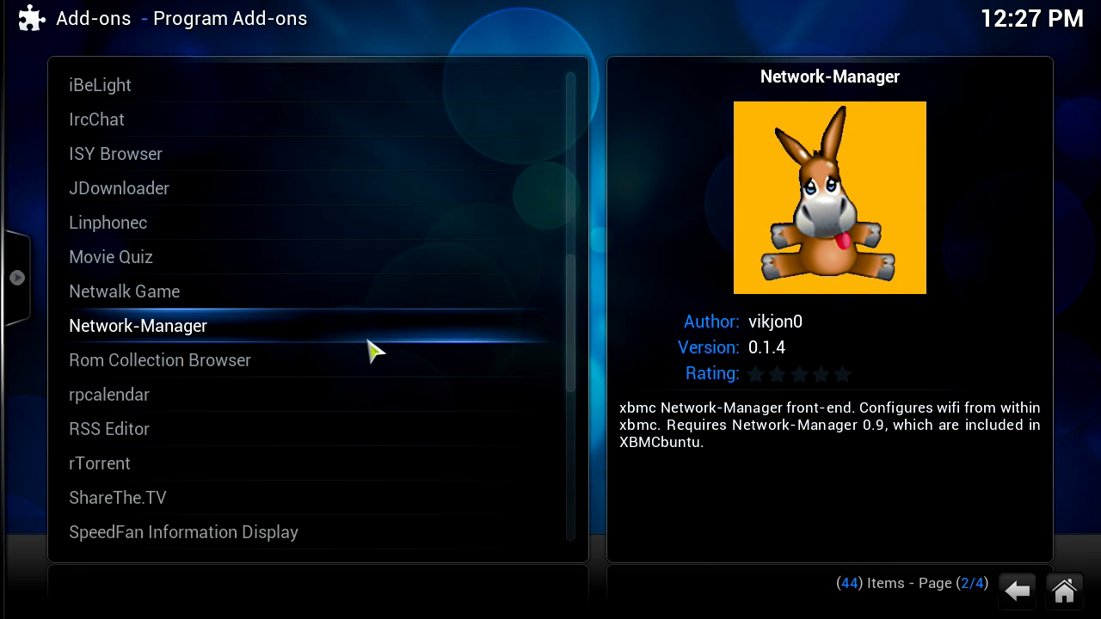
Install the Network-Manager add-on from its Add-on Information dialog
left_click(310, 332)
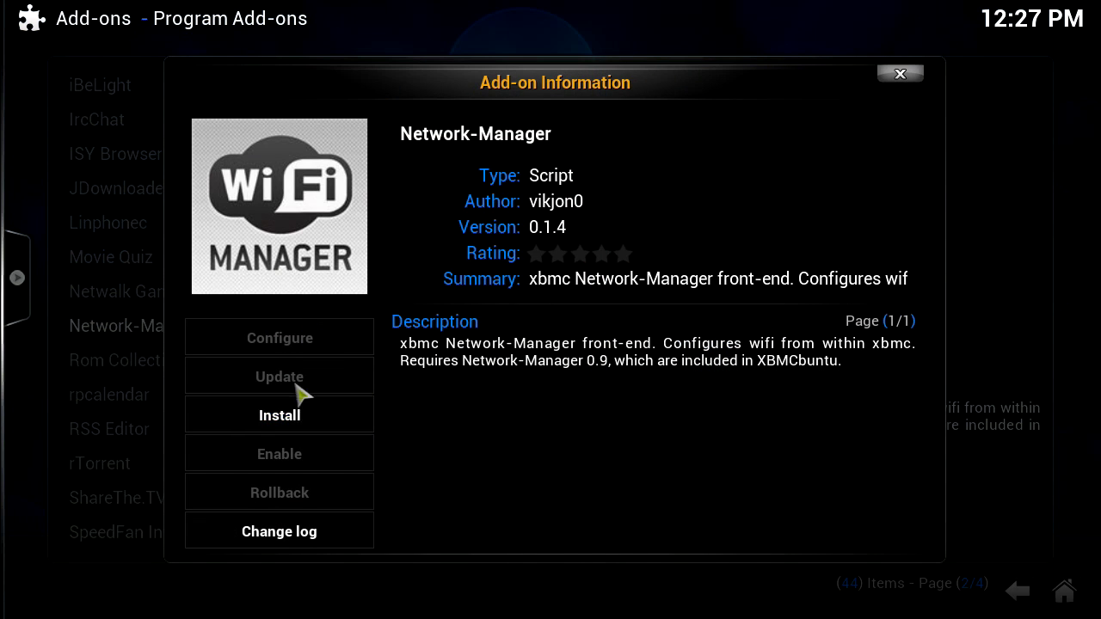
left_click(294, 416)
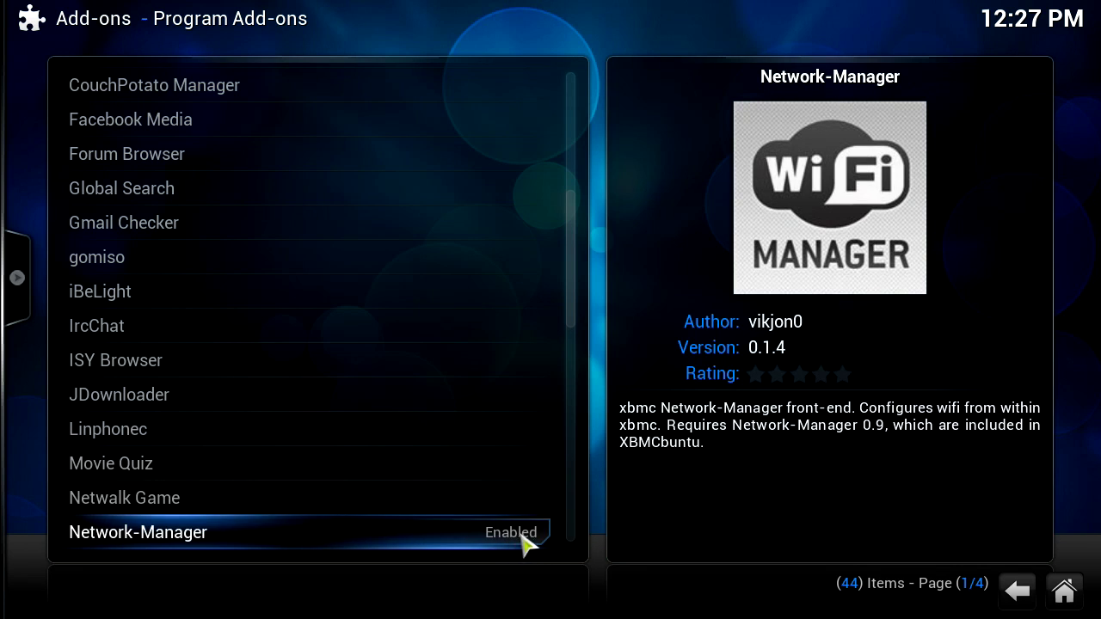
Launch Network-Manager, add a Wi-Fi connection, and pick the strongest WPA2 access point
left_click(1018, 592)
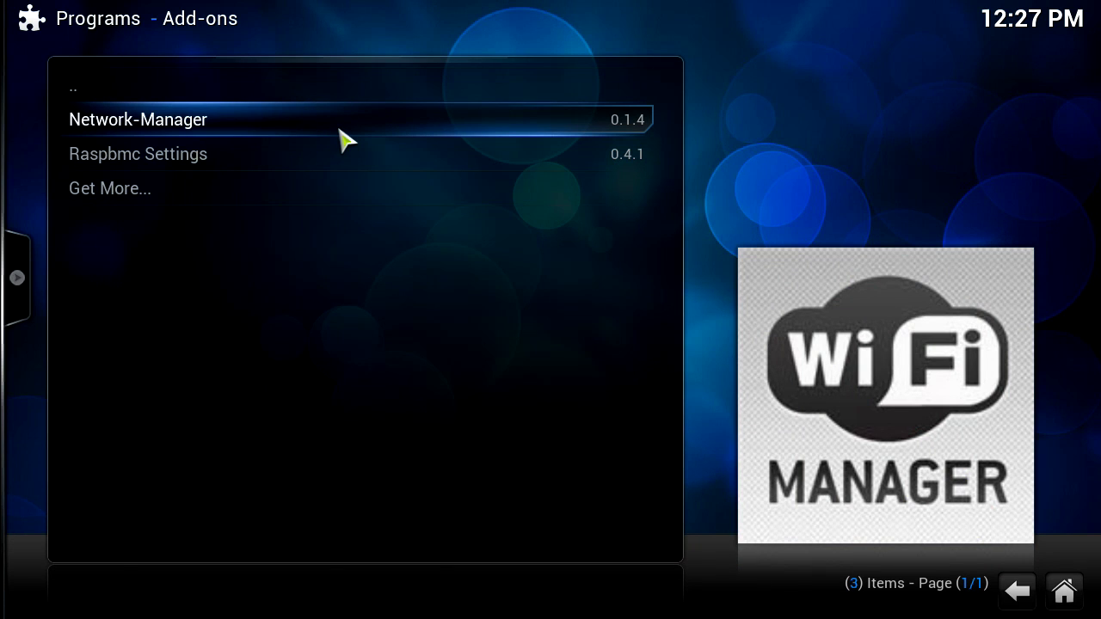
left_click(233, 135)
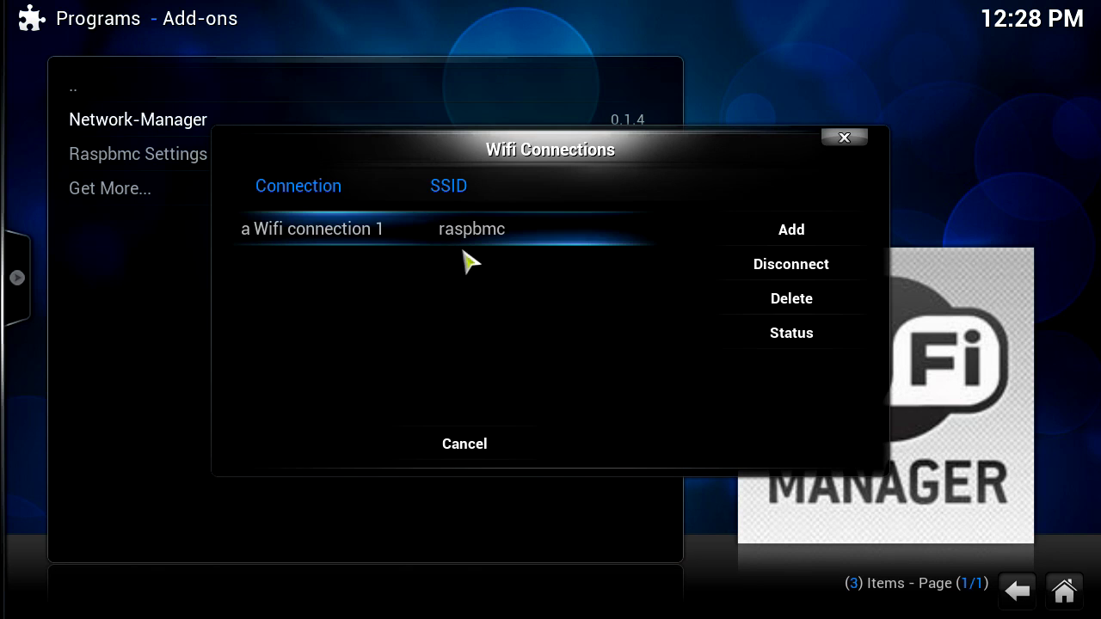
left_click(787, 245)
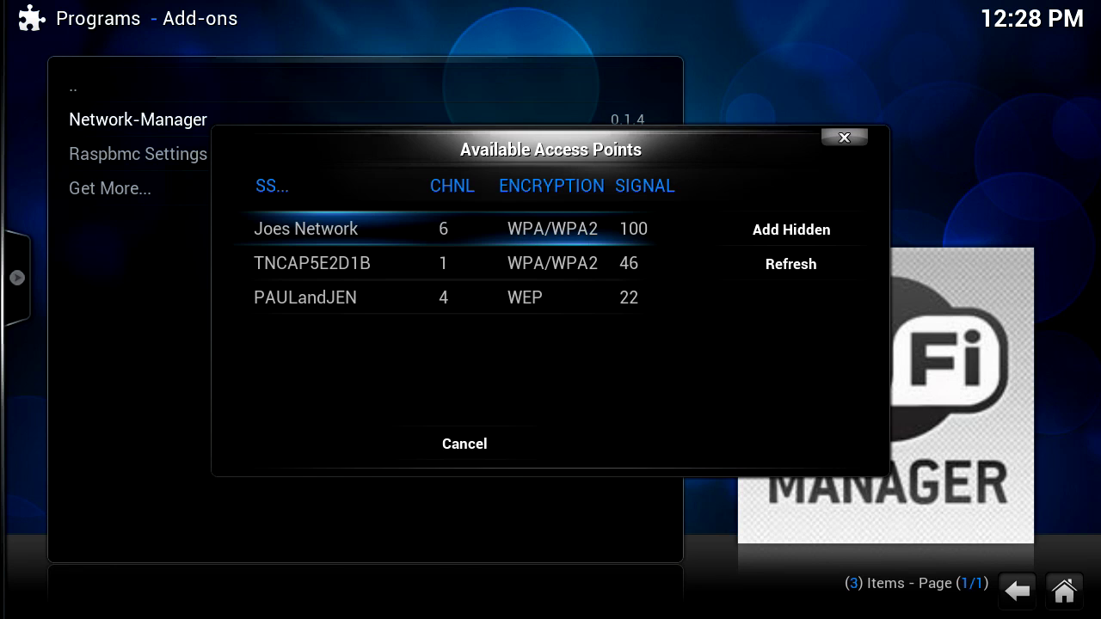
left_click(519, 239)
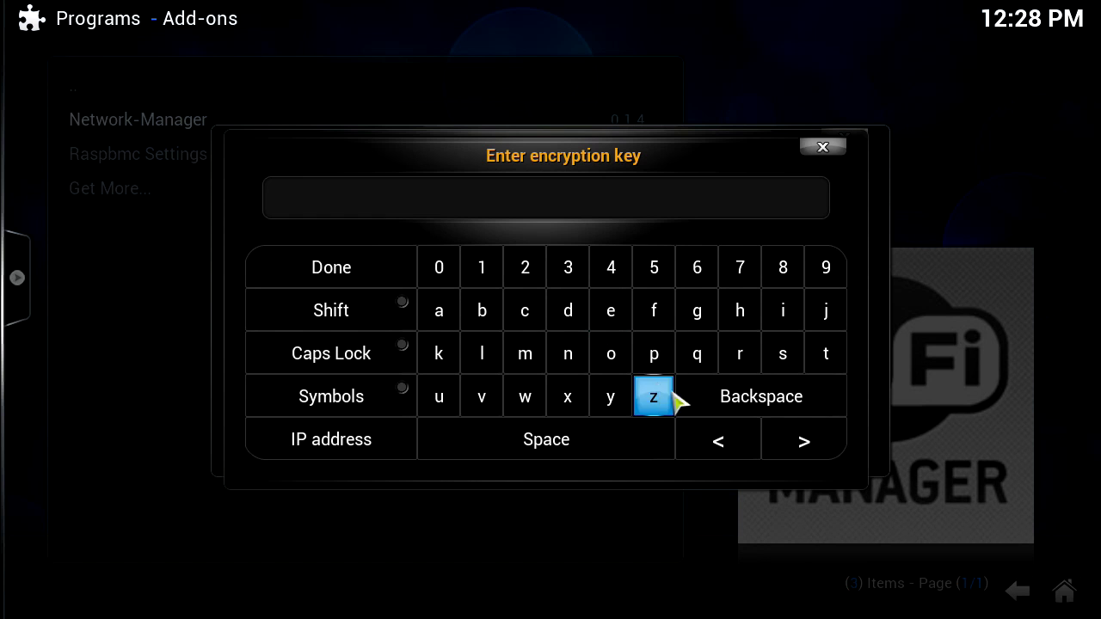
Submit the network's encryption key, close both Network-Manager windows, and go home
key("Escape")
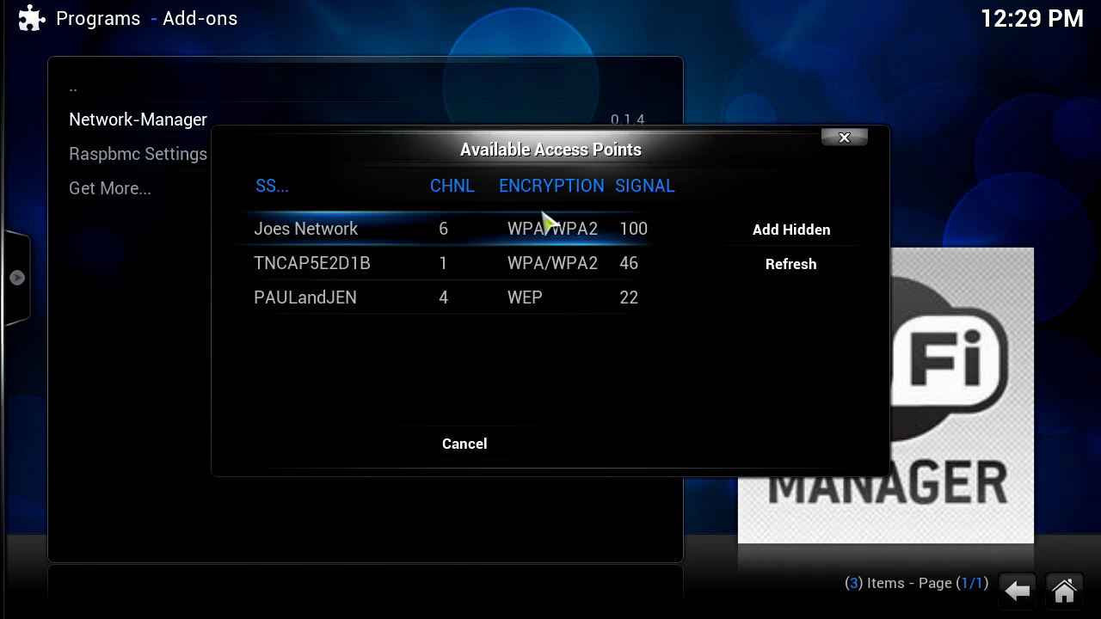
left_click(841, 139)
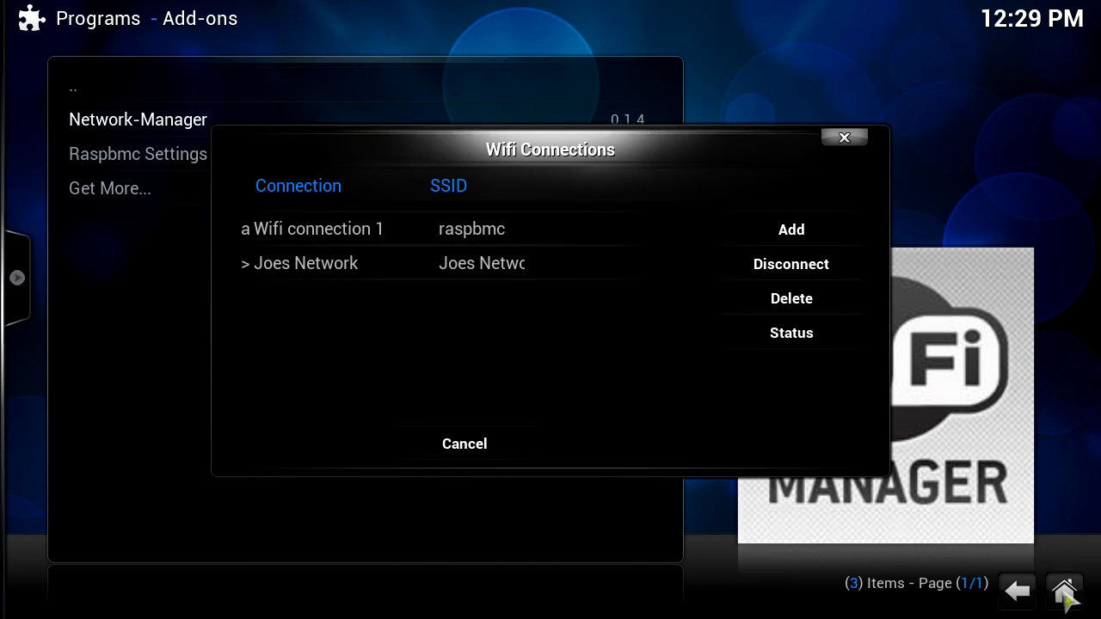
left_click(845, 138)
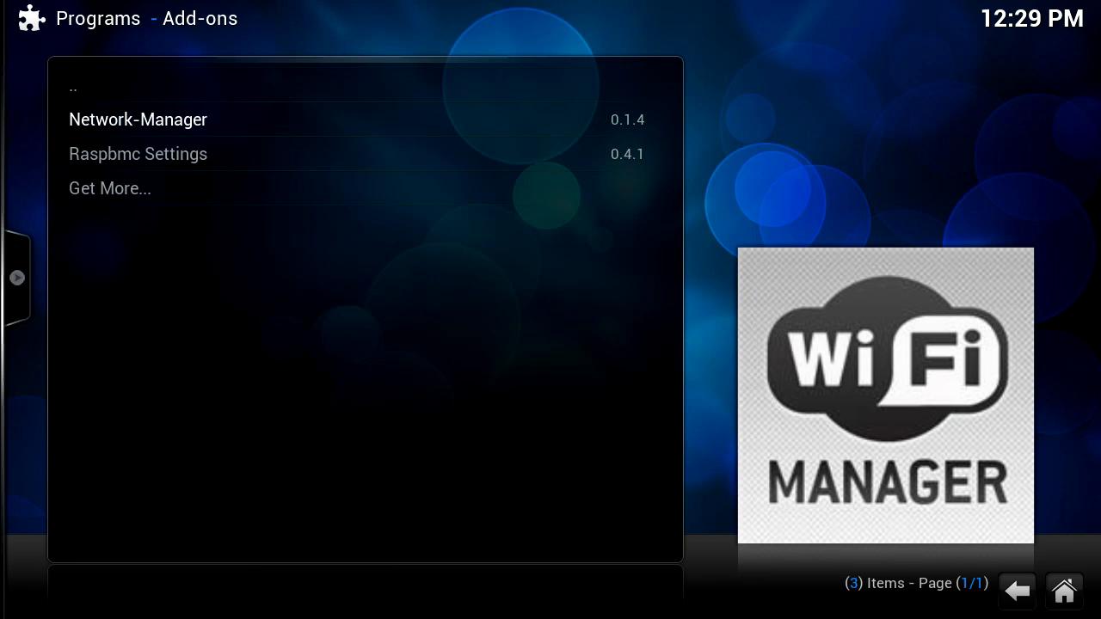
left_click(1064, 594)
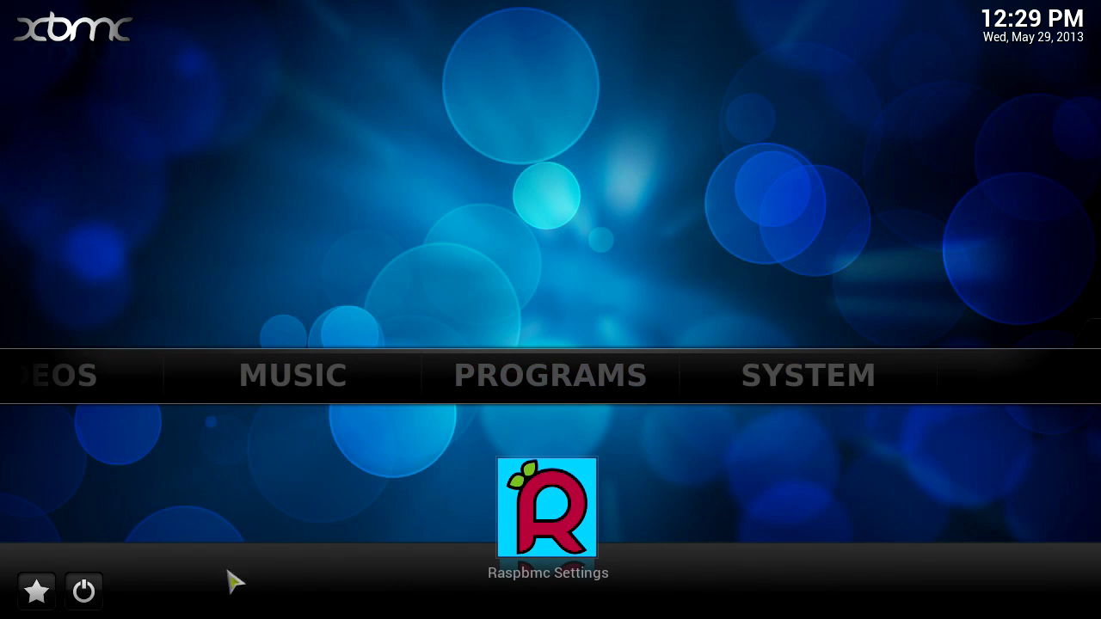
Open the power menu, then browse the 210 available Video Add-ons
left_click(91, 594)
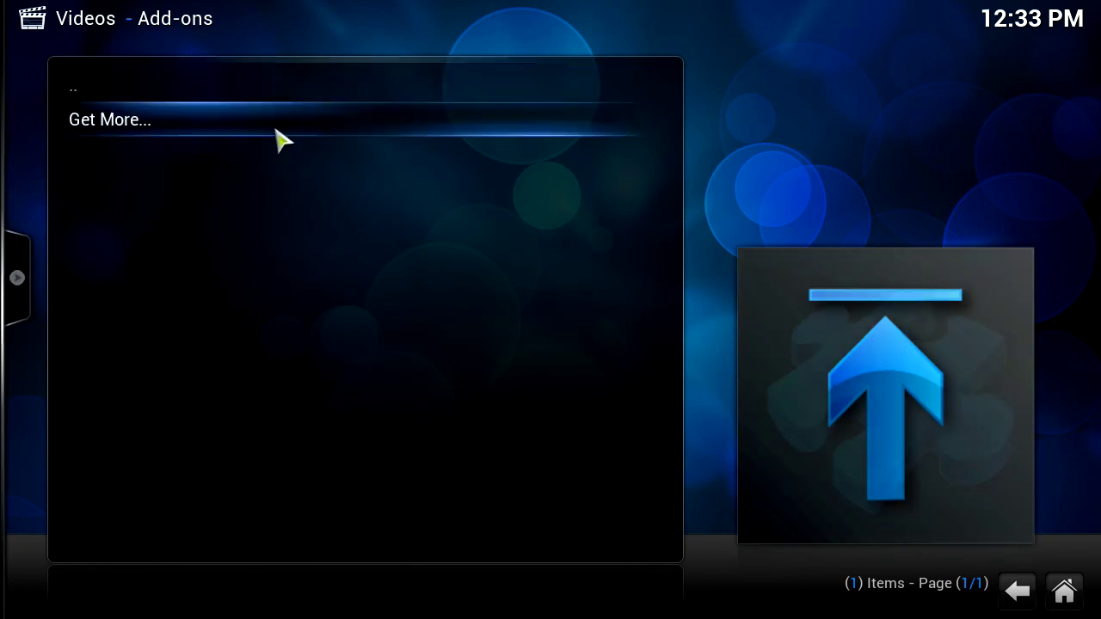
left_click(274, 118)
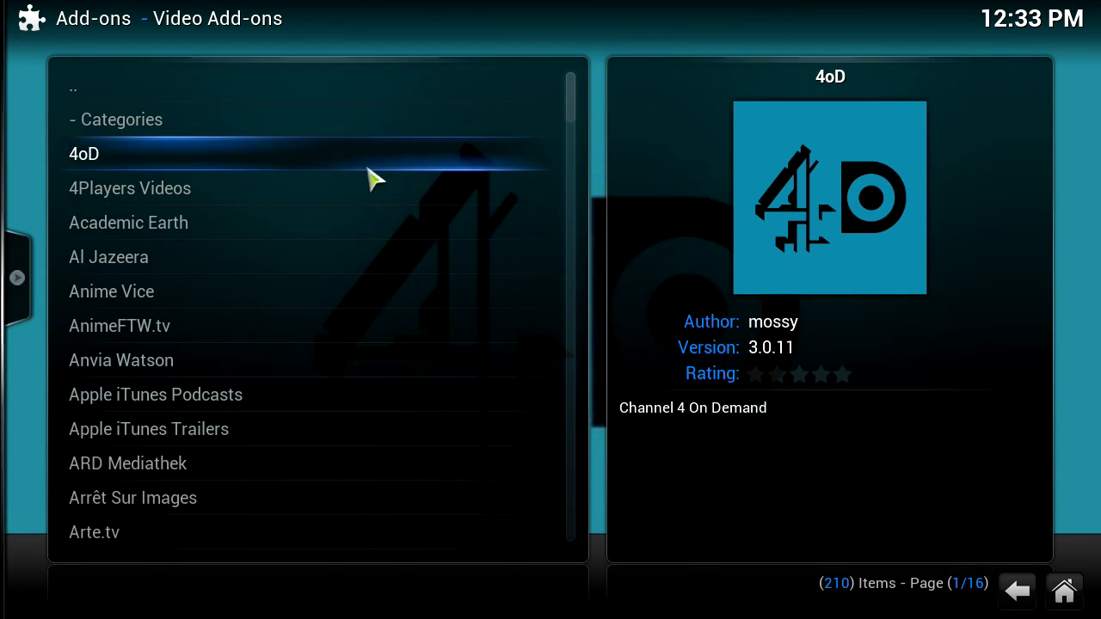
Install the 4oD (Channel 4 On Demand) version 3.0.11 video add-on
left_click(370, 170)
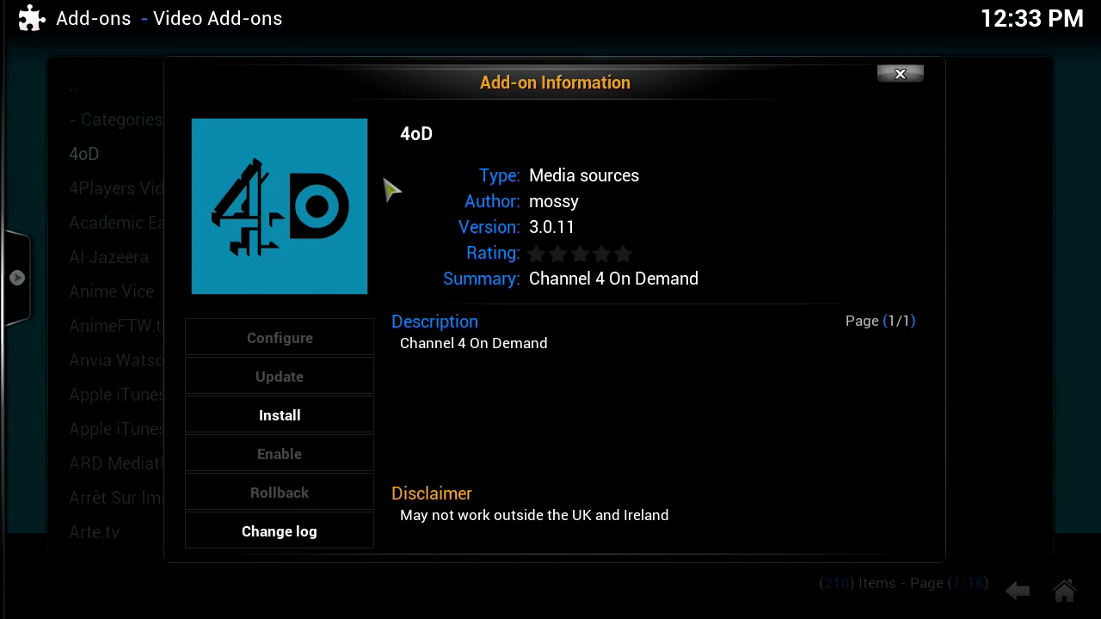
left_click(335, 418)
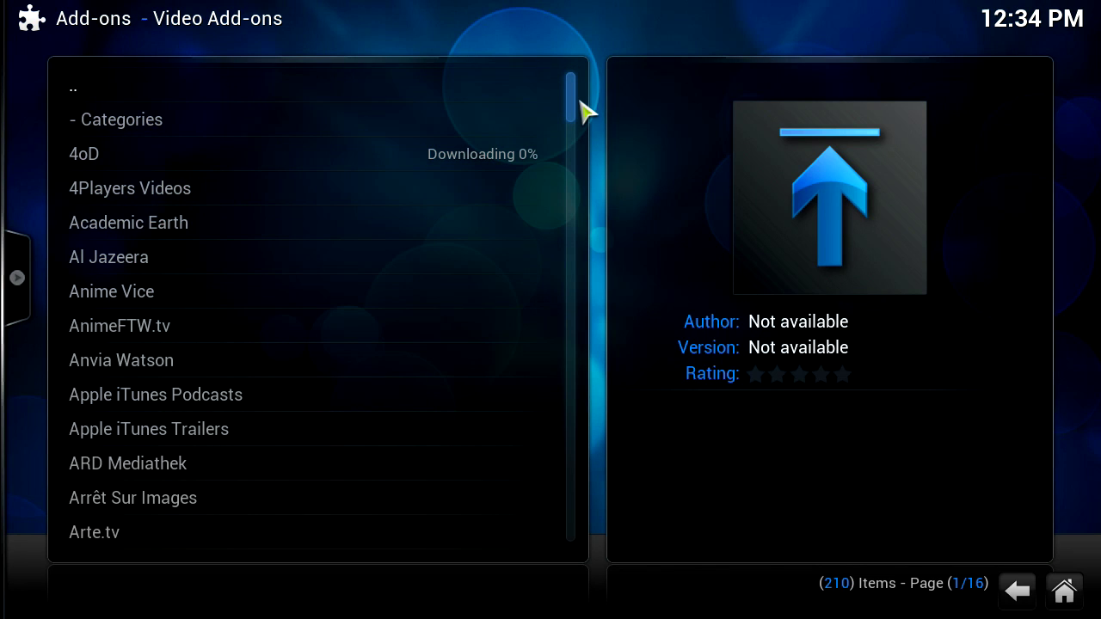
left_click_drag(580, 110, 602, 30)
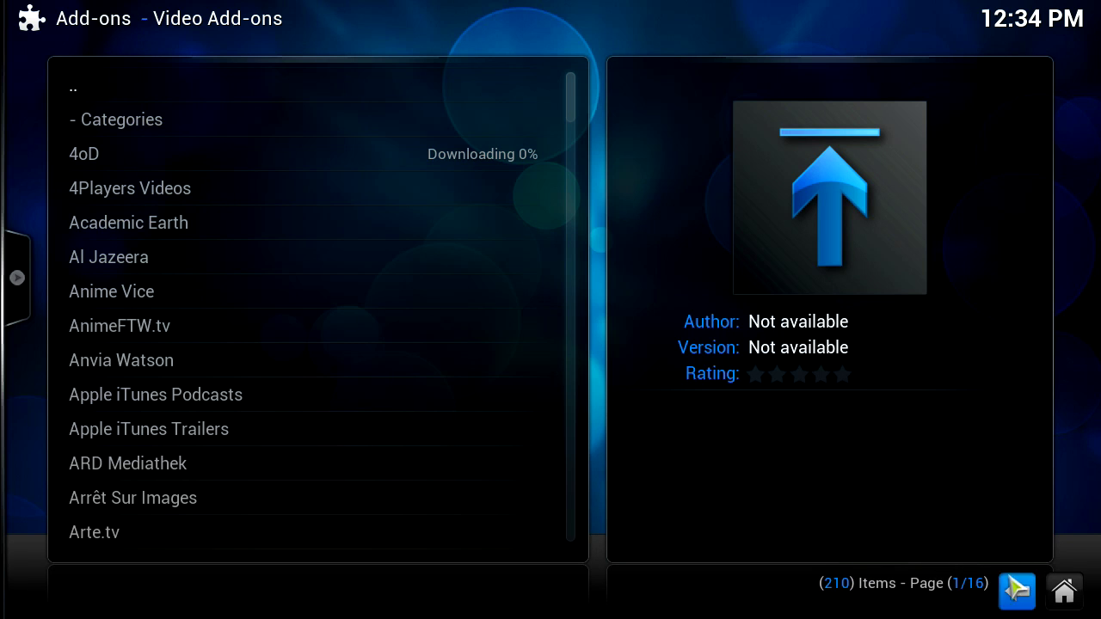
left_click(1011, 600)
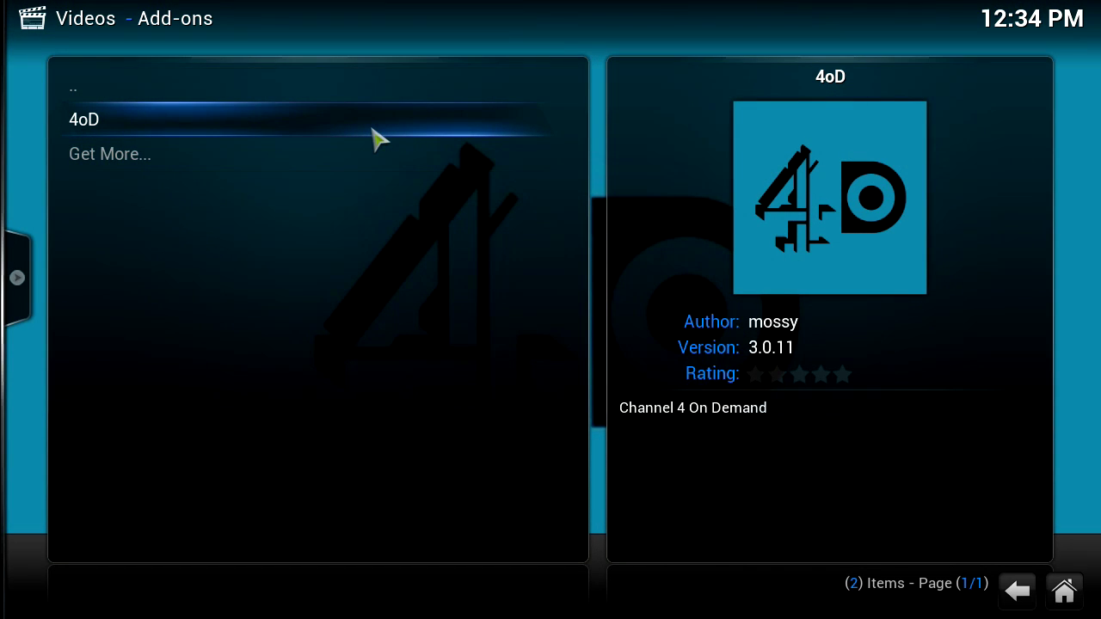
Run the installed 4oD add-on from the Videos Add-ons list
left_click(374, 130)
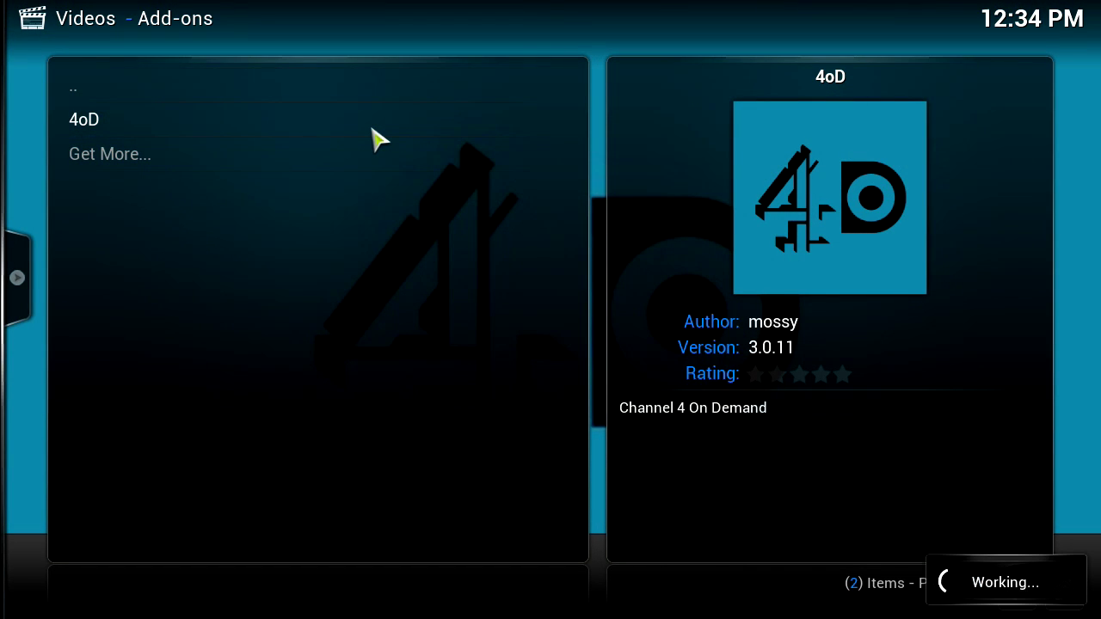